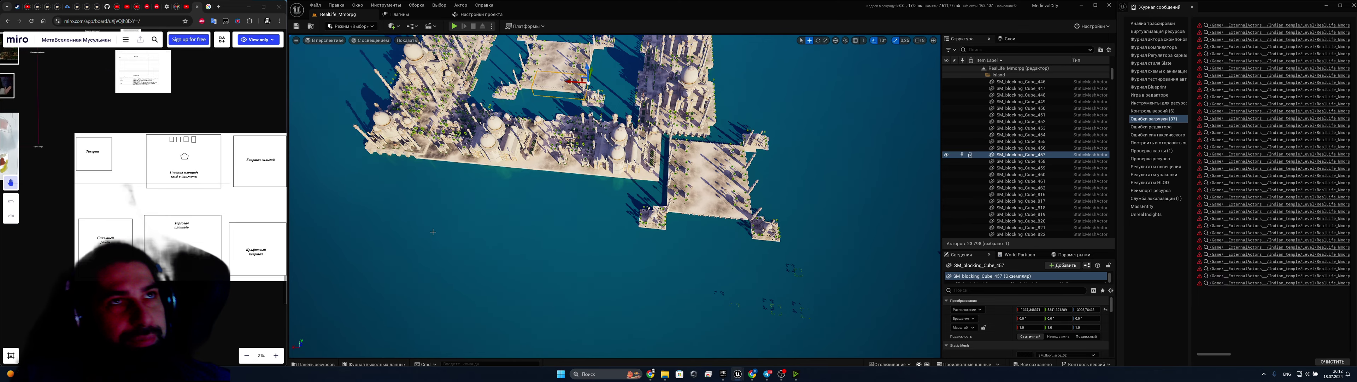
- Inspect the channel between the outer city wall and the corner plaza, selecting its blocking piece and flying in close
right_drag(614, 196, 595, 284)
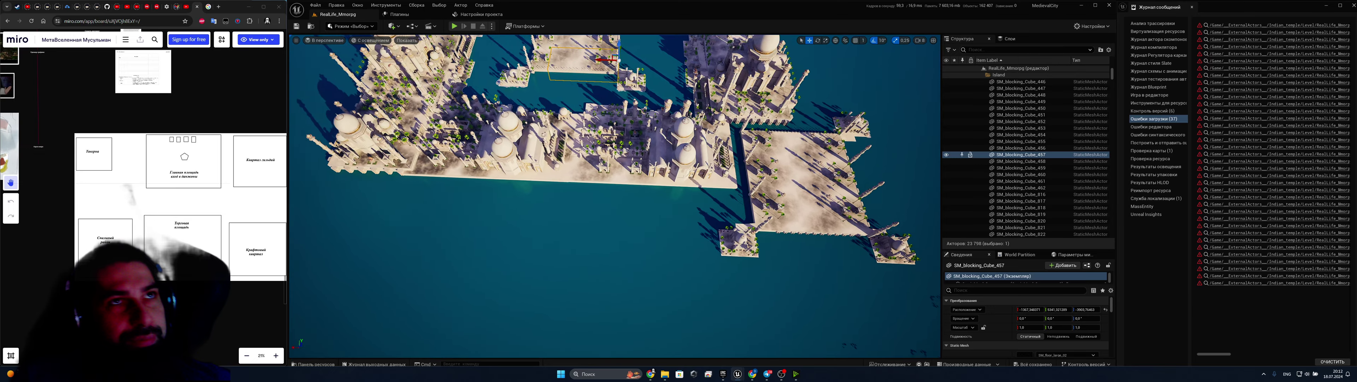
click(785, 162)
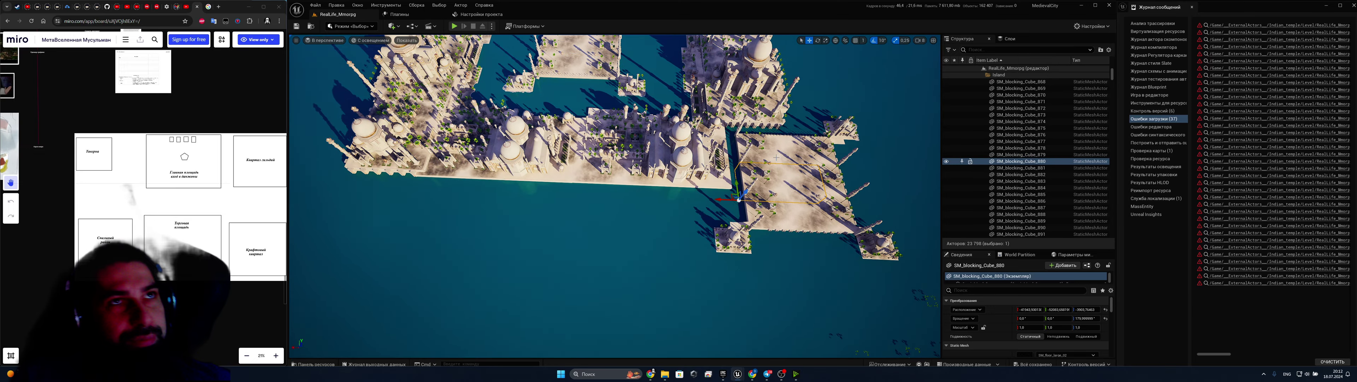
right_drag(776, 157, 899, 150)
key(Escape)
key(w)
key(w)
key(s)
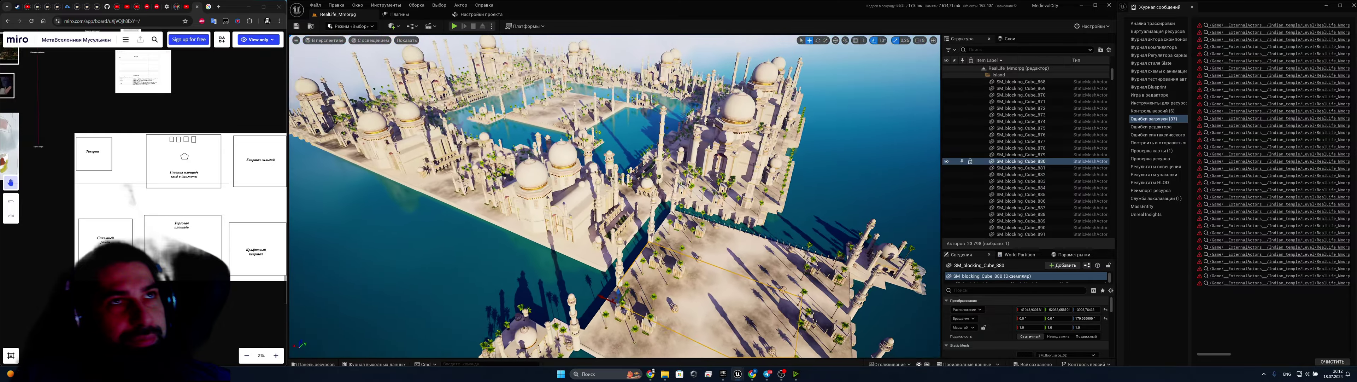
- Examine the outer corner plaza and its link to the domed district from overhead and oblique angles
right_drag(620, 209, 562, 248)
right_drag(752, 209, 790, 251)
right_drag(712, 173, 746, 173)
right_drag(385, 126, 388, 125)
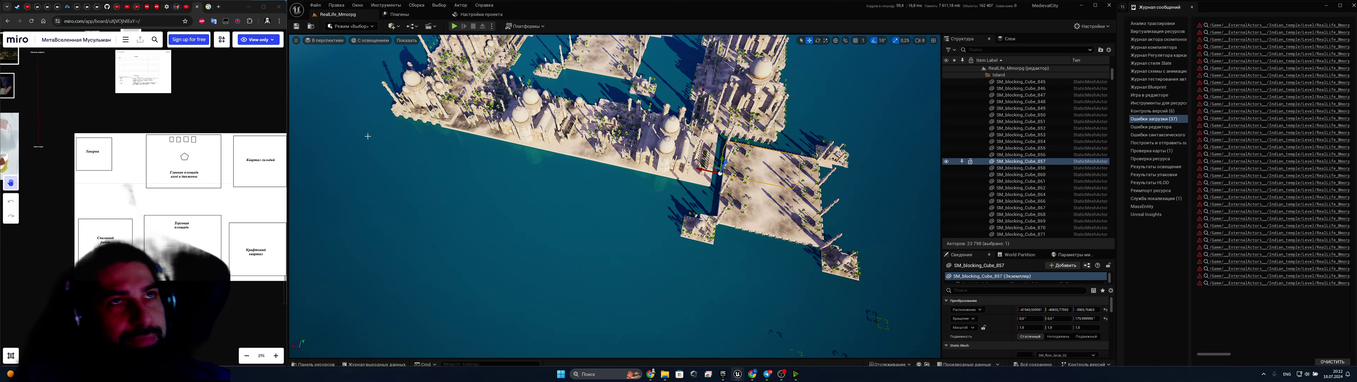
right_drag(716, 181, 751, 171)
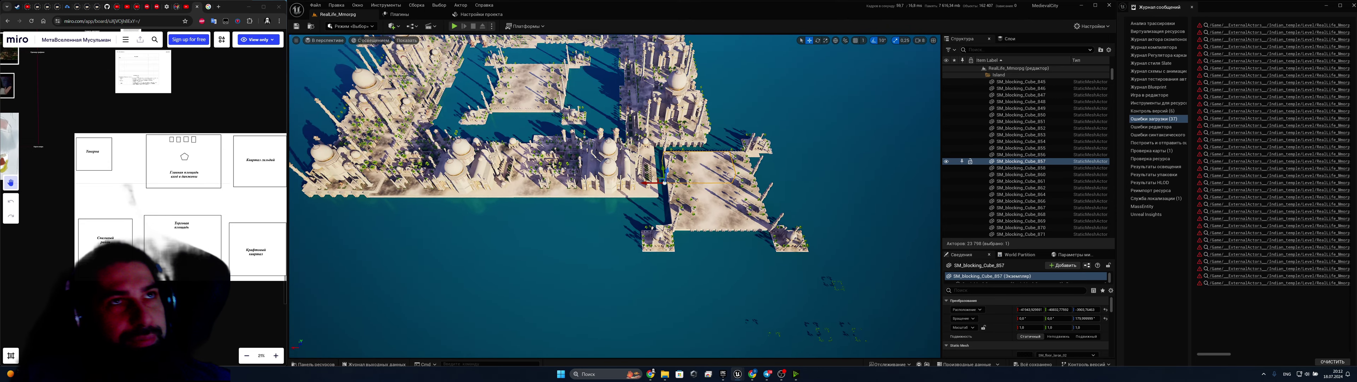
right_drag(587, 183, 653, 162)
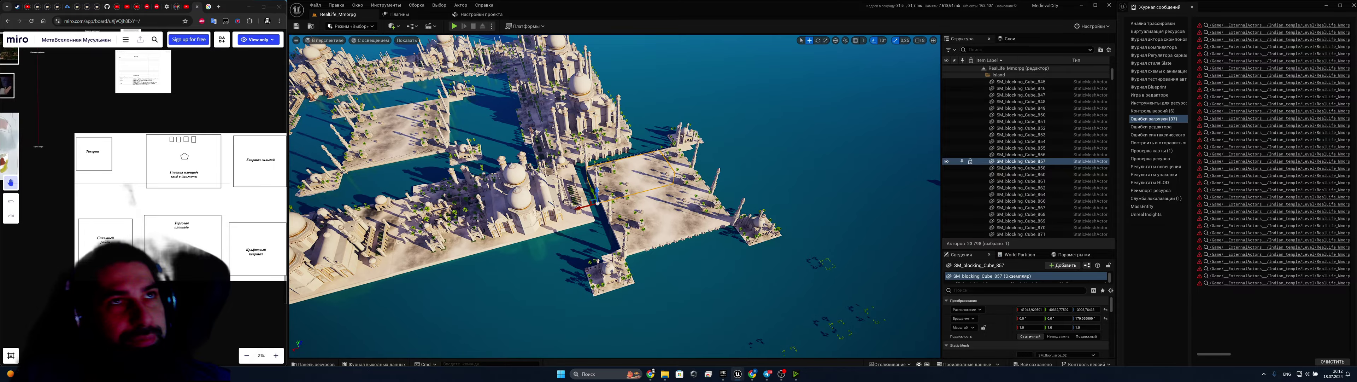
- Fly over the inner basin to examine the central island plaza and the city blocks surrounding it
mouse_move(717, 191)
right_down()
mouse_move(632, 185)
mouse_move(717, 191)
right_up()
key(w)
right_drag(407, 125, 658, 201)
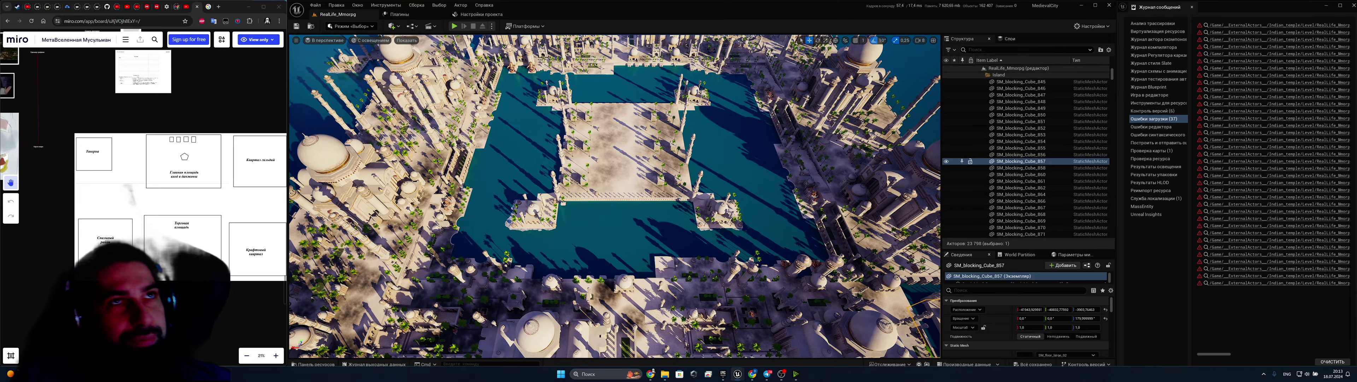
right_drag(658, 200, 605, 188)
key(w)
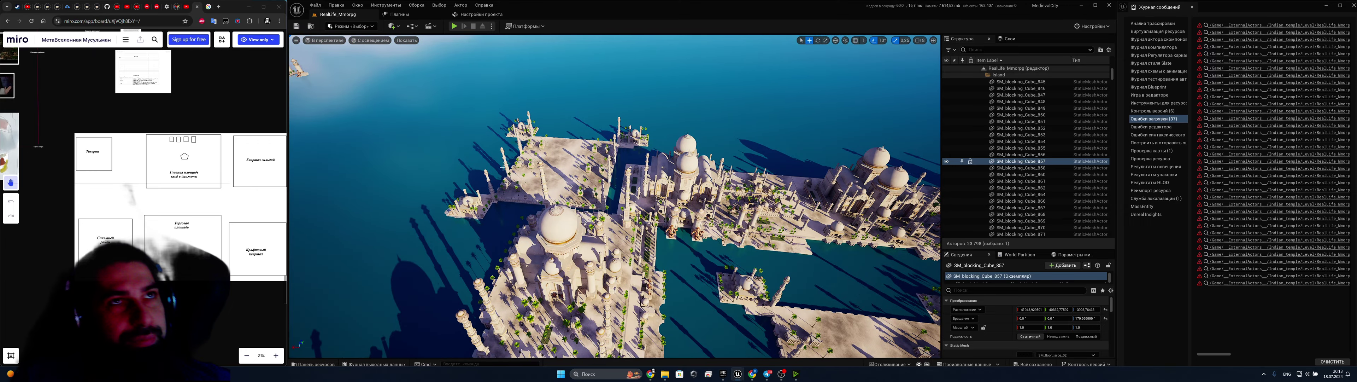
- Review the district layout on the Miro board, including the main square, trading square and craft quarter
drag(239, 147, 224, 142)
scroll(186, 250, up, 2)
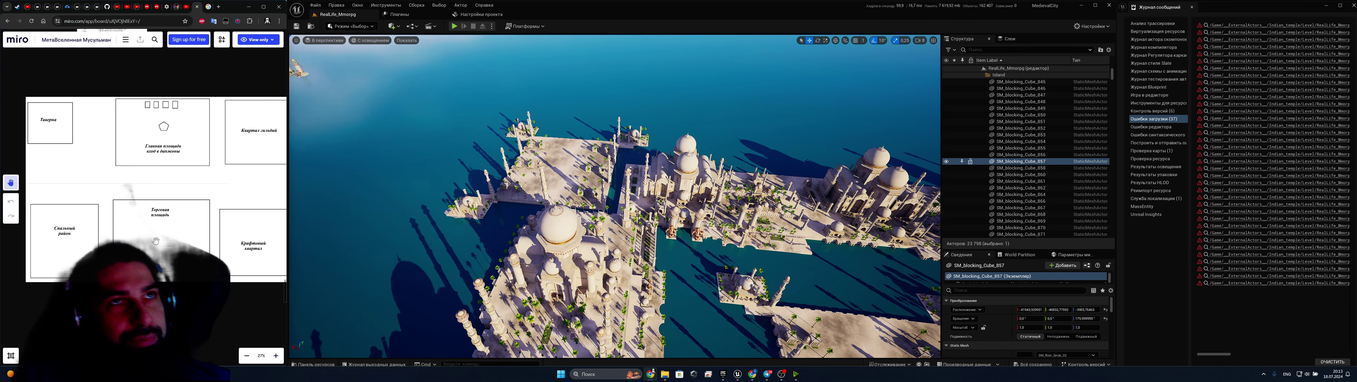
scroll(207, 180, down, 1)
scroll(185, 212, up, 1)
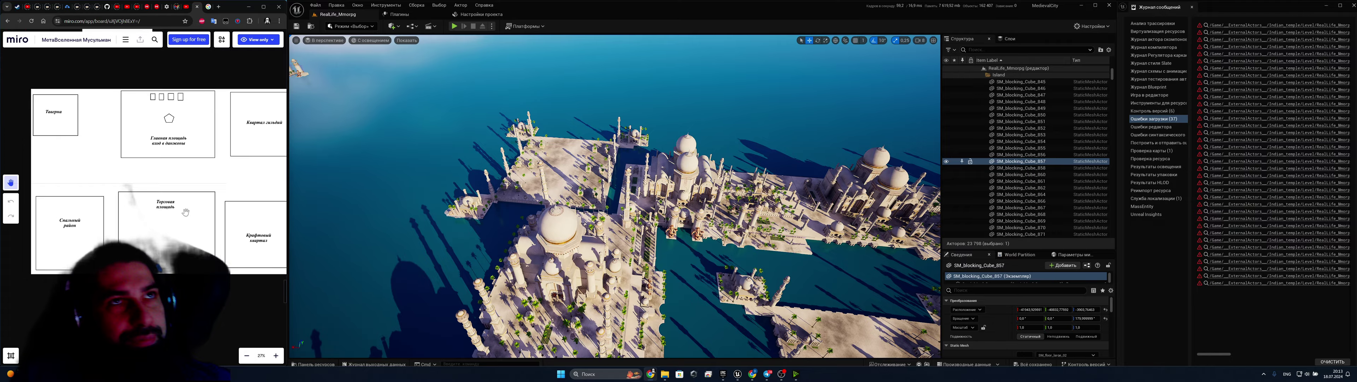
scroll(186, 212, down, 2)
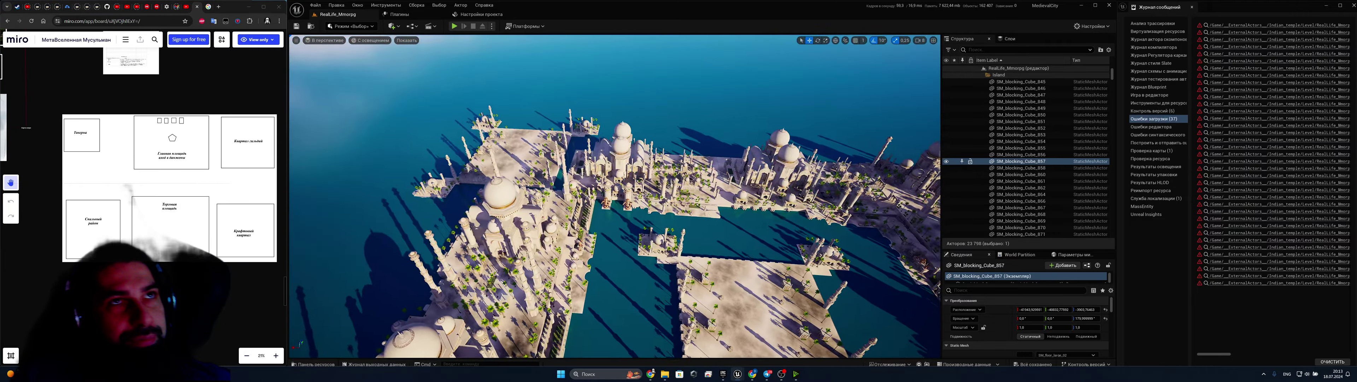
- Survey the city and its central basin from above, and enlarge the main square area of the Miro plan
right_drag(512, 268, 463, 238)
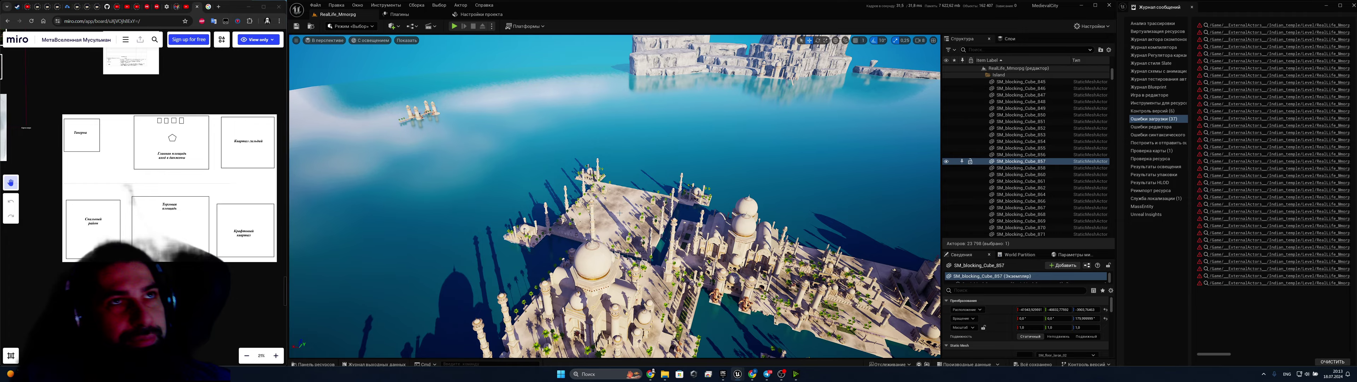
right_drag(619, 213, 623, 232)
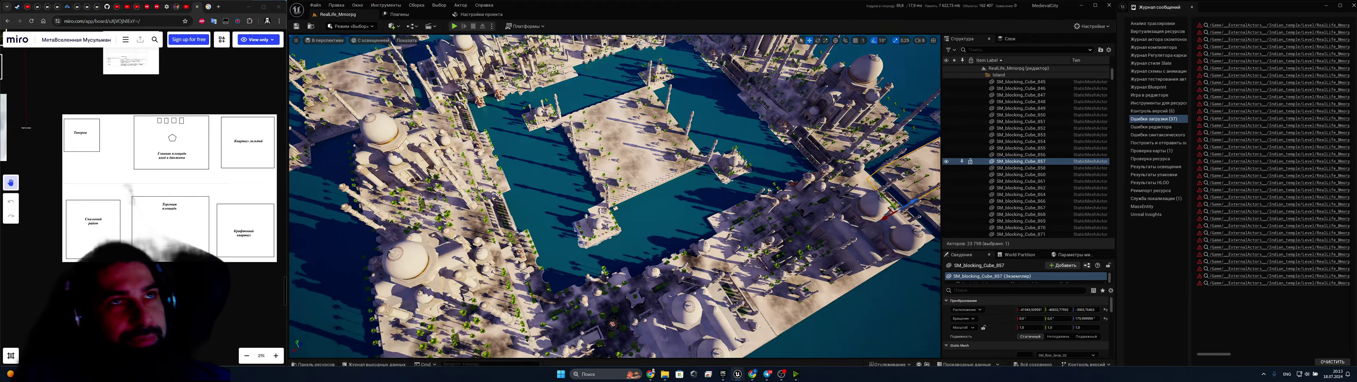
scroll(255, 146, up, 3)
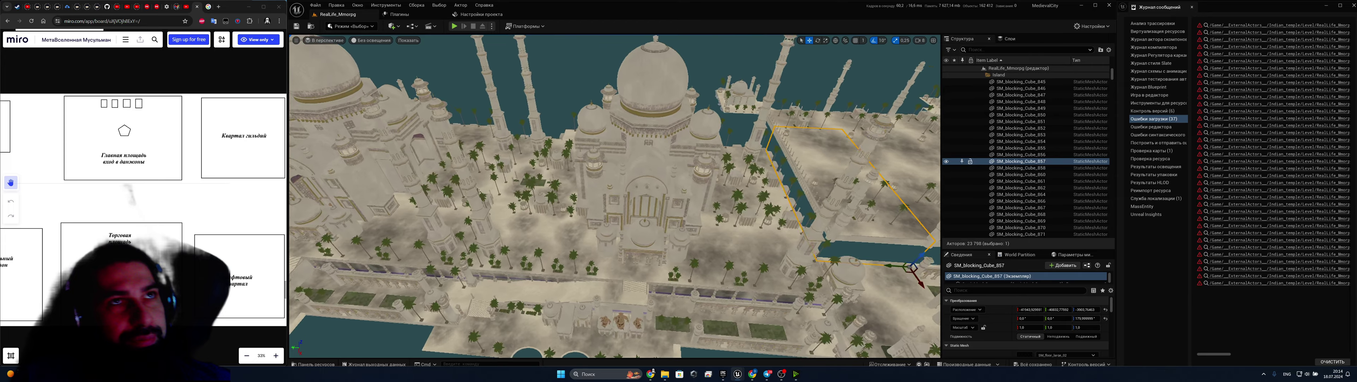
- Examine the large domed palace and its surrounding blocks from several angles, selecting individual palace pieces
click(701, 205)
right_drag(701, 205, 606, 179)
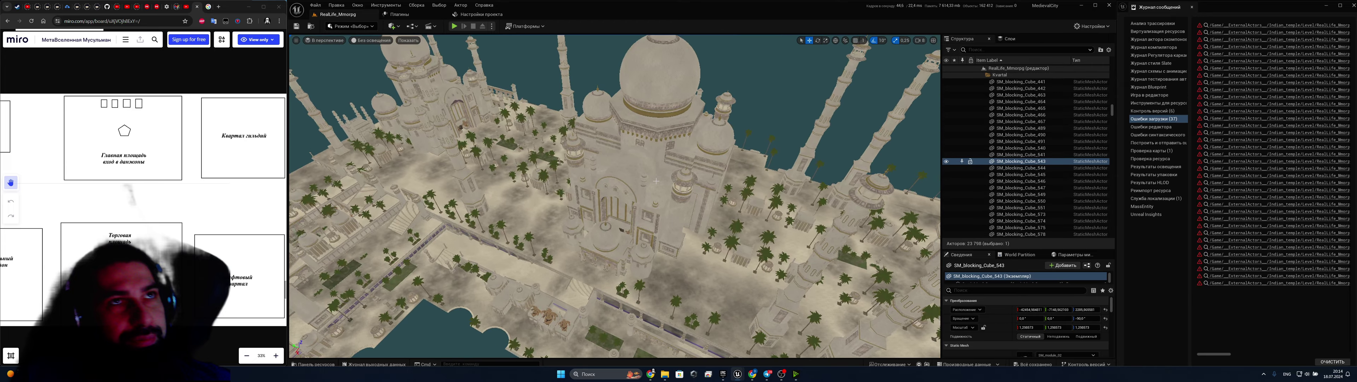
click(656, 181)
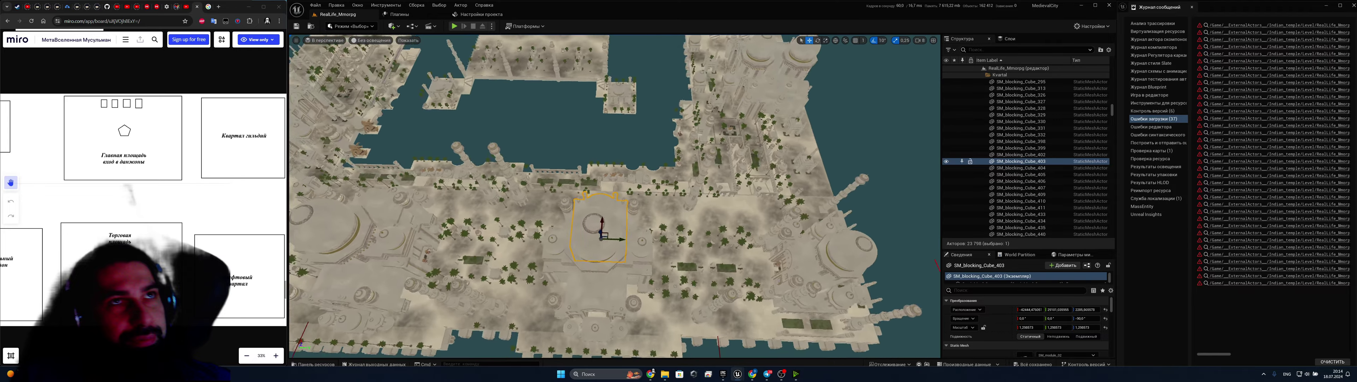
click(779, 221)
right_drag(779, 221, 706, 221)
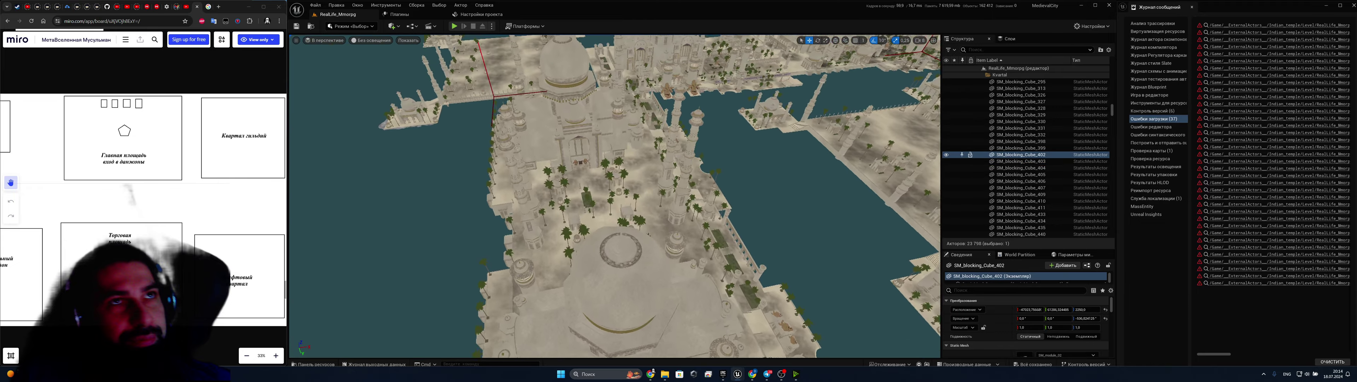
- Select the palm-planted ground and the palace's arched entrance block to inspect the approach to the palace
click(597, 164)
right_drag(597, 164, 763, 164)
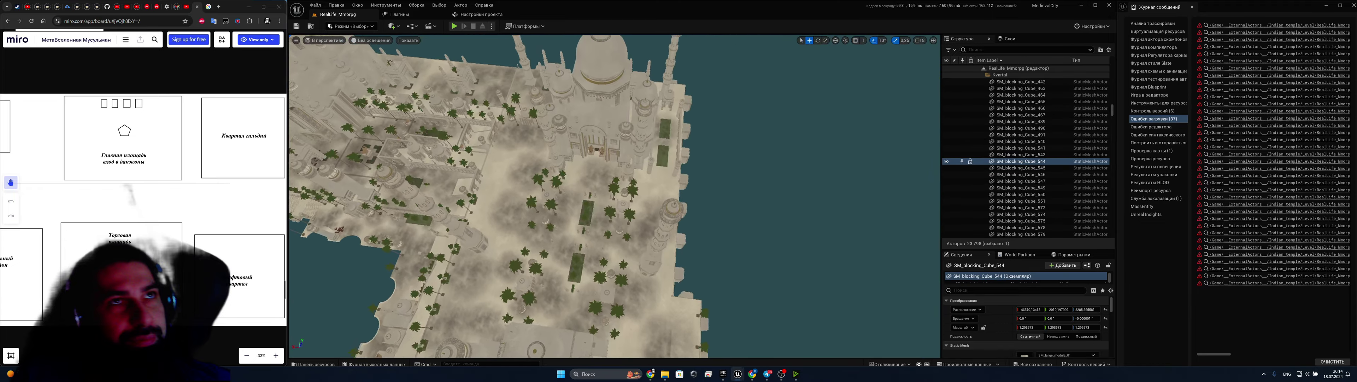
click(580, 136)
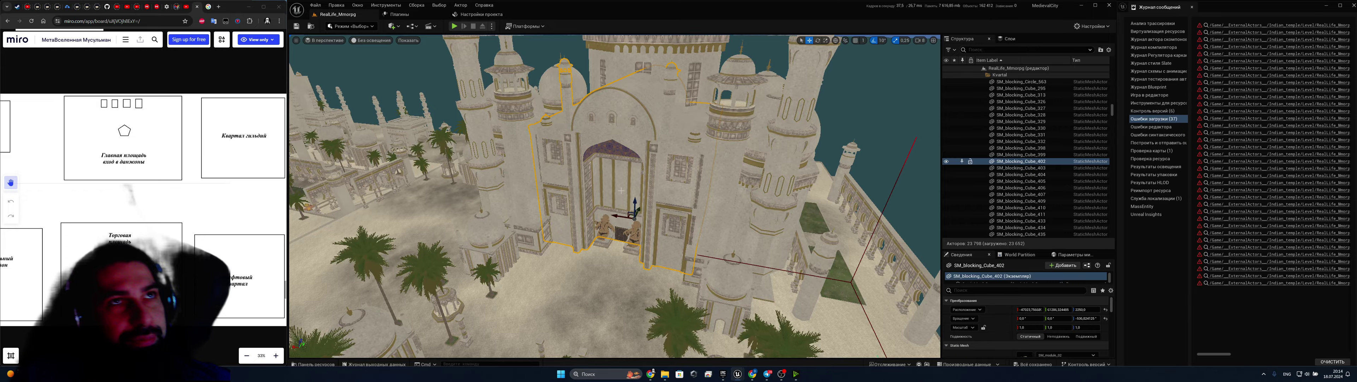
right_drag(581, 136, 605, 115)
key(w)
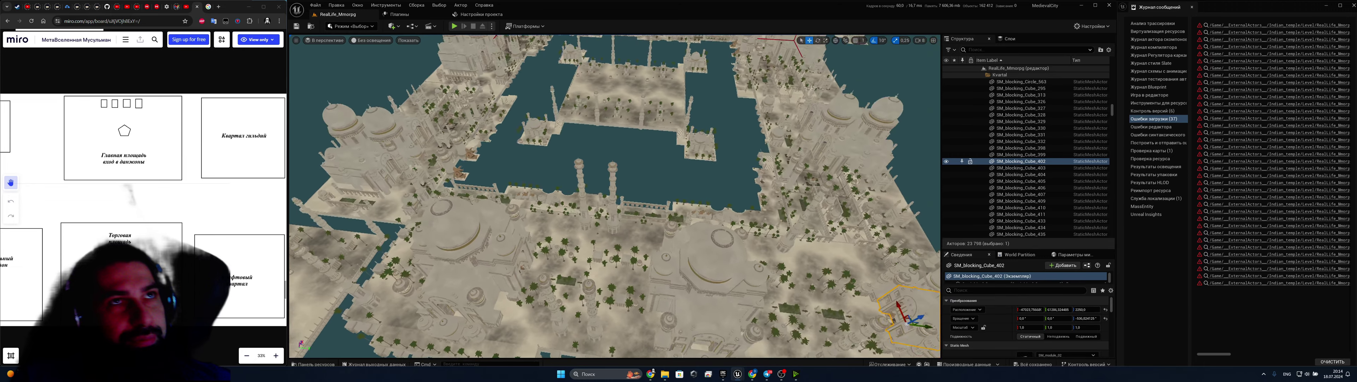
- Select a domed building in the dense district and look over the palm gardens and stairs around it
click(535, 243)
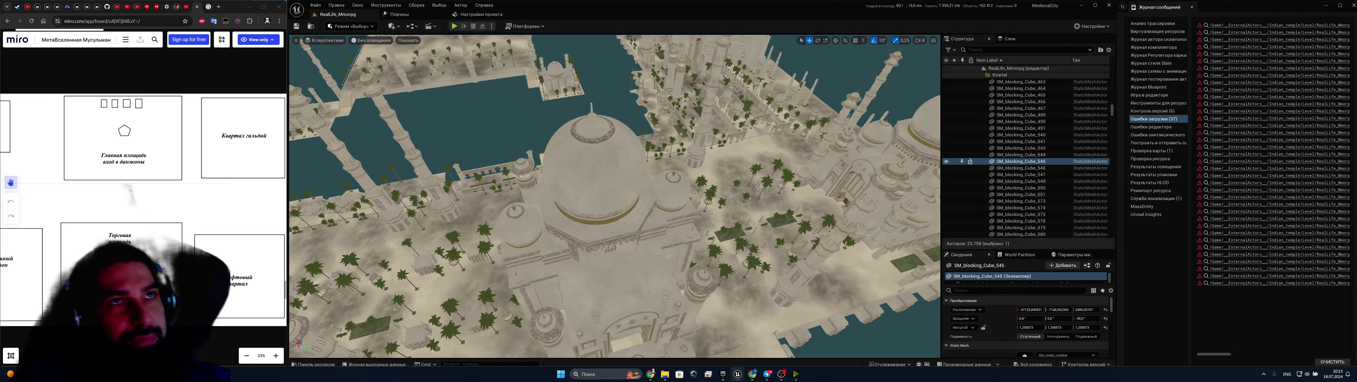
right_drag(615, 195, 690, 177)
right_drag(534, 243, 534, 243)
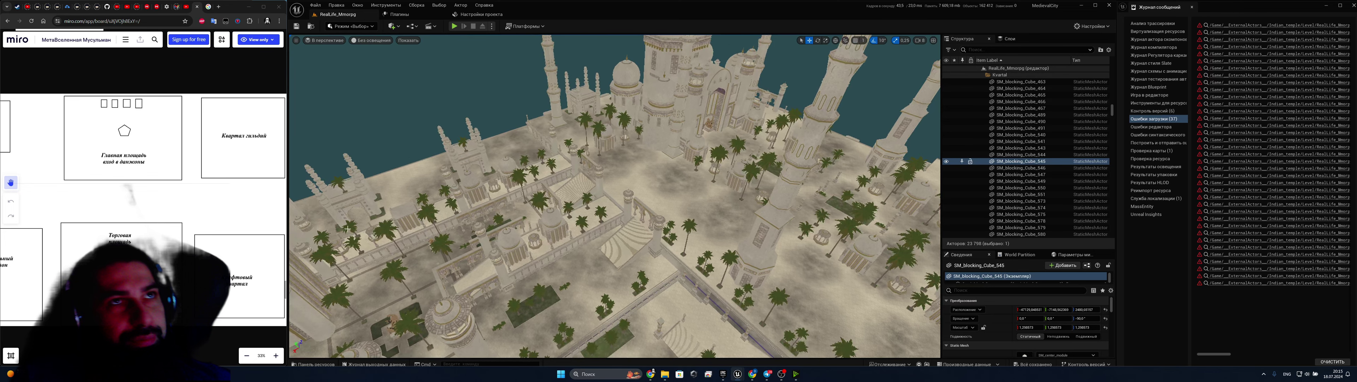
- Shift the Miro plan around the main square and examine the central island plaza in the city for comparison
scroll(193, 202, down, 2)
drag(149, 176, 88, 215)
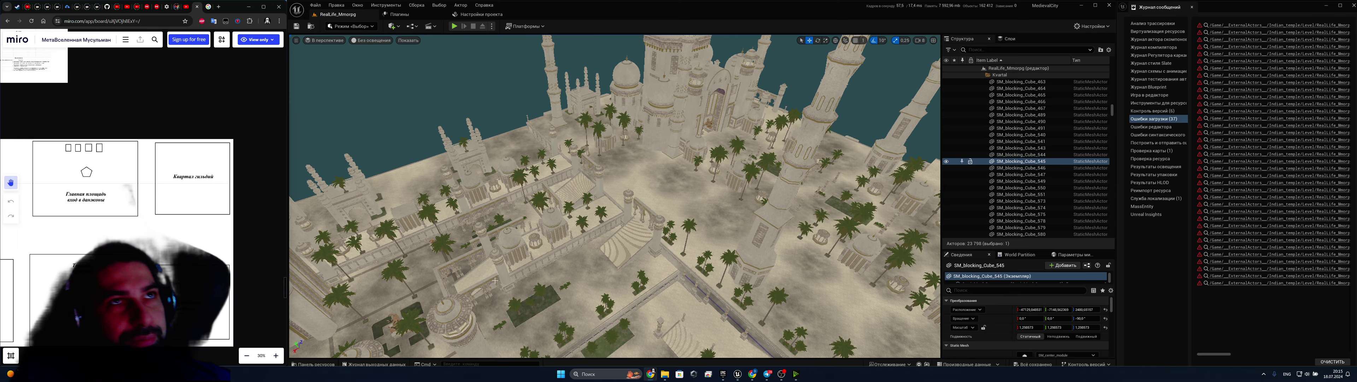
right_drag(527, 221, 638, 225)
key(a)
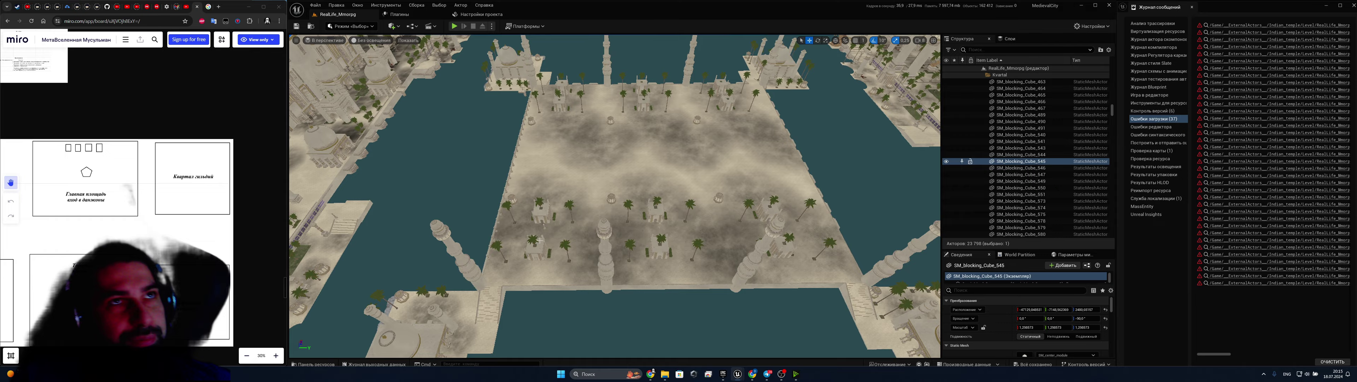
key(a)
mouse_move(487, 271)
right_down()
mouse_move(511, 333)
mouse_move(487, 272)
right_up()
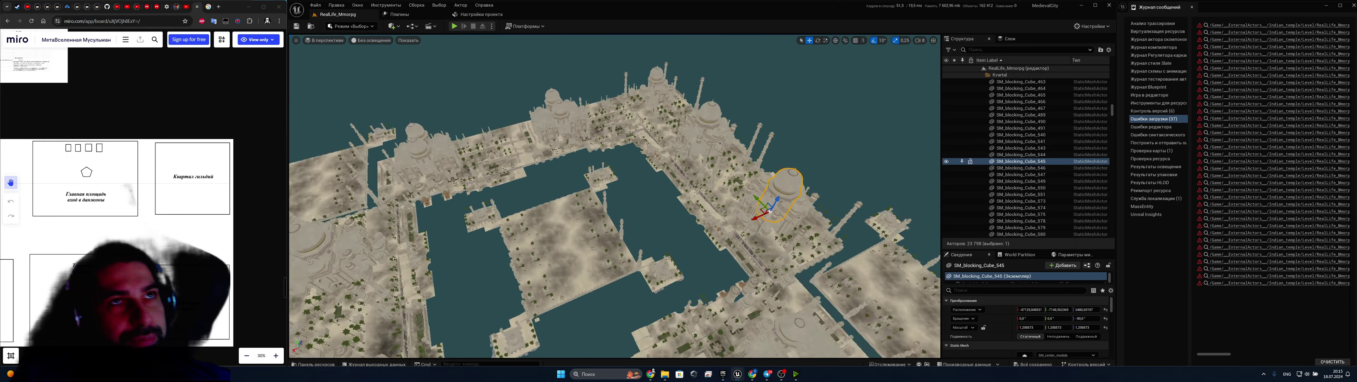
- Select the plaza ground block to inspect it up close, and select the domed building at the city's outer corner
right_drag(488, 271, 488, 272)
click(487, 271)
right_drag(614, 196, 426, 190)
key(s)
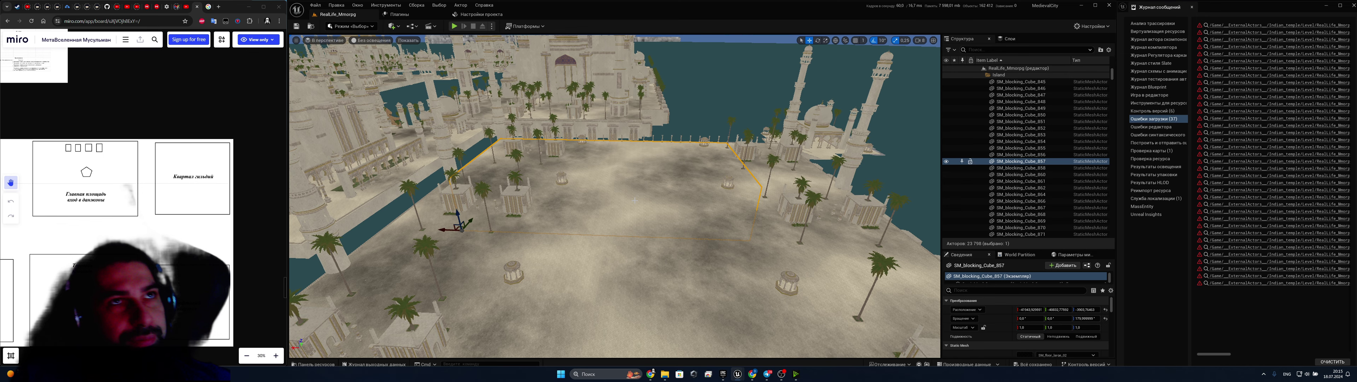
right_drag(614, 201, 424, 191)
click(413, 200)
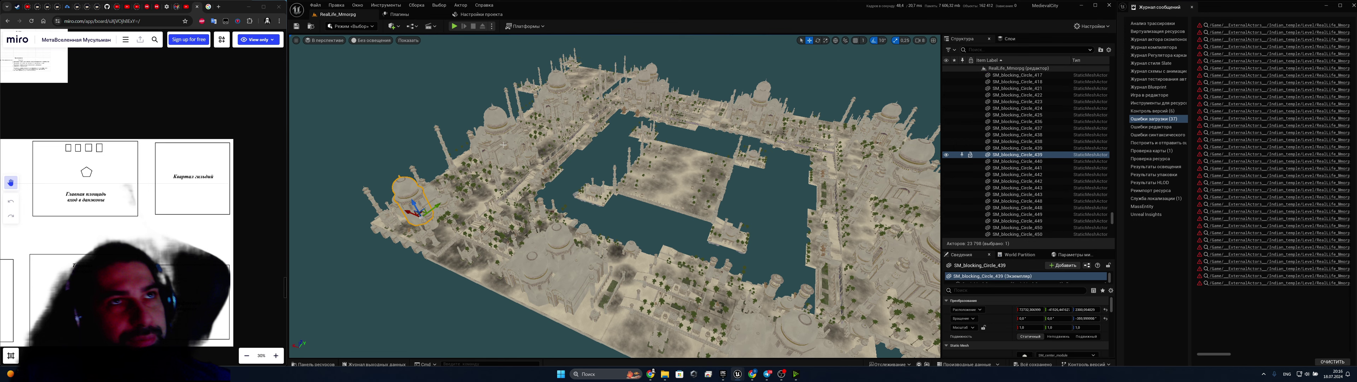
- Select domed buildings one after another along the city's edge to point out the main landmarks
click(508, 164)
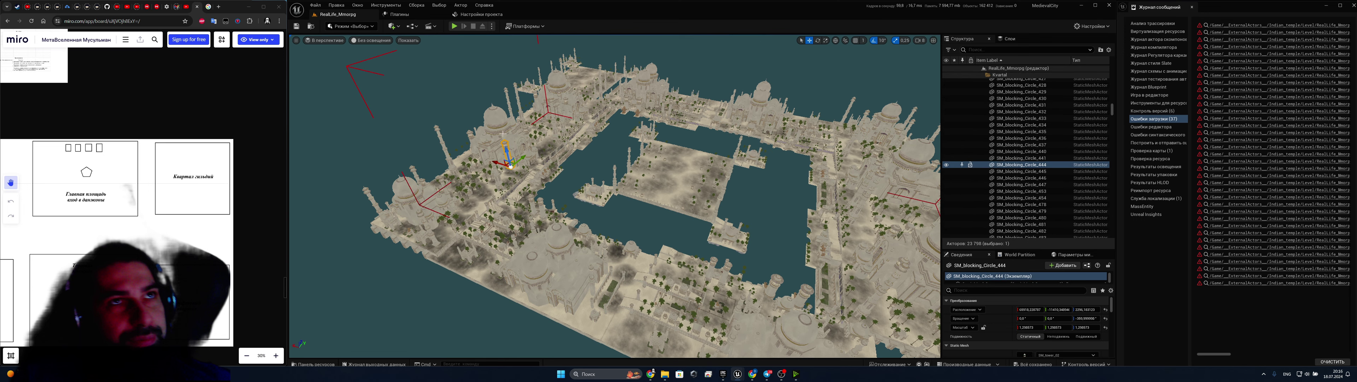
click(495, 120)
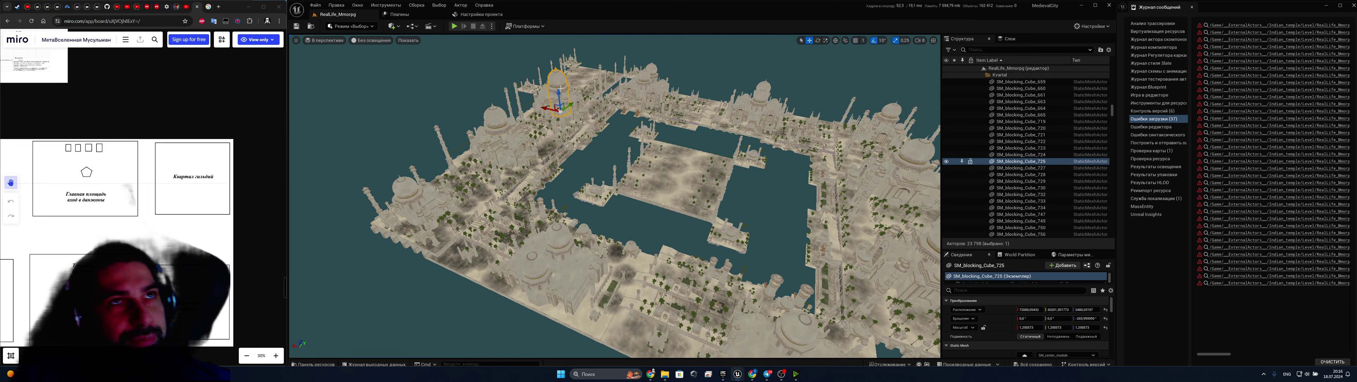
scroll(553, 245, up, 5)
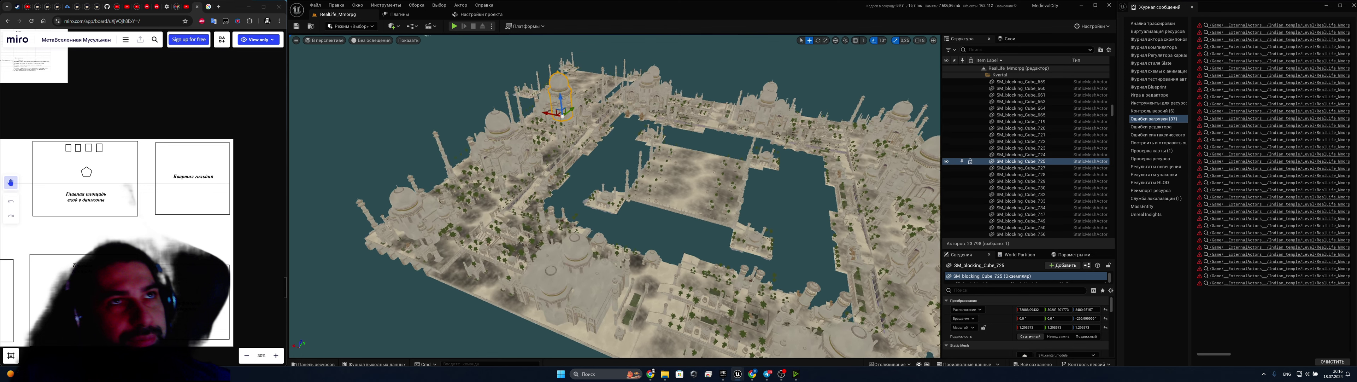
click(594, 262)
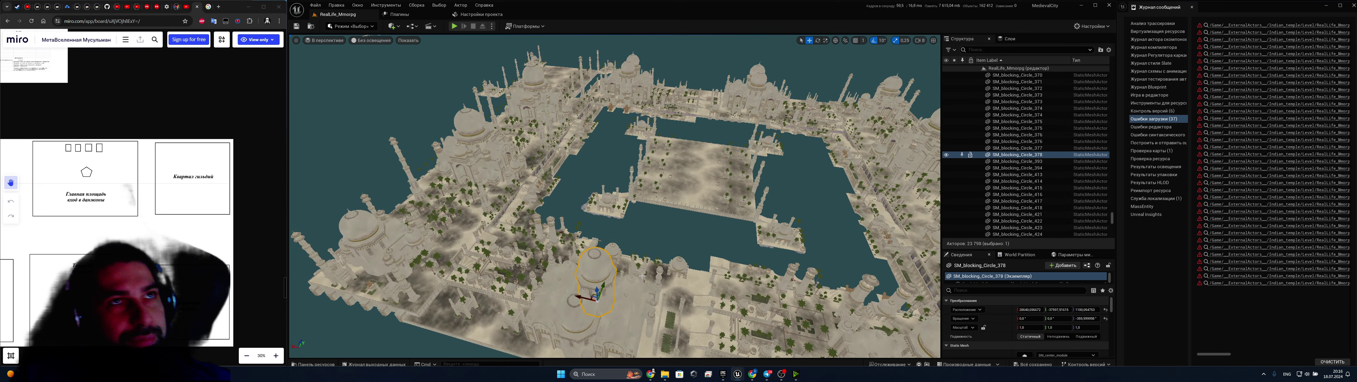
- Look across the corner district toward the long outer side of the city and select a building there
right_drag(642, 275, 732, 276)
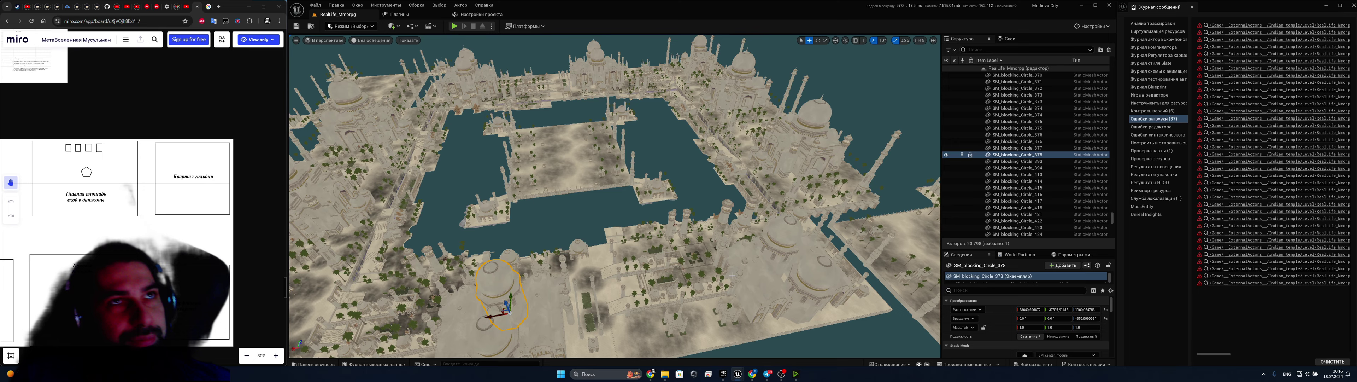
click(782, 253)
right_drag(782, 253, 826, 208)
key(w)
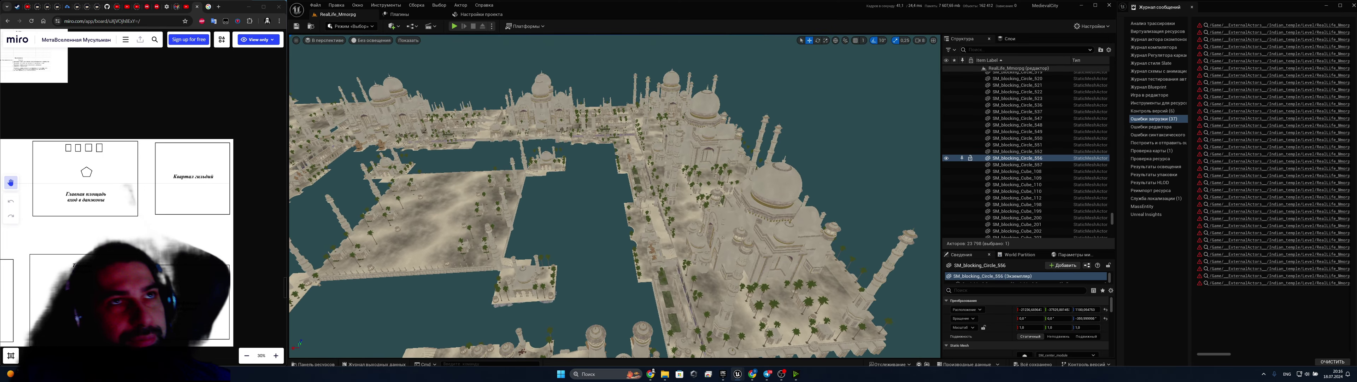
- Select the large domed building on the outer edge and examine it together with the neighbouring palm-lined blocks
click(776, 185)
key(w)
right_drag(776, 184, 775, 127)
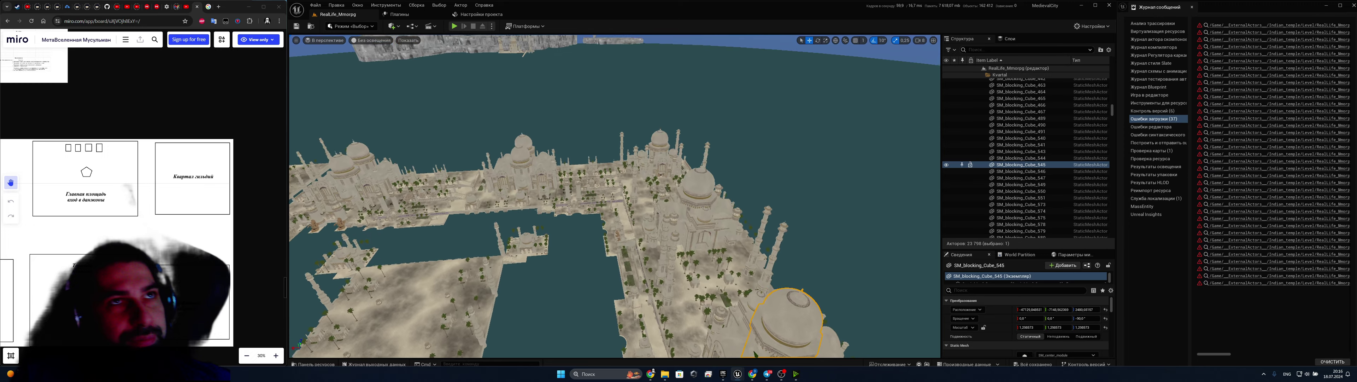
right_drag(759, 253, 685, 222)
click(702, 210)
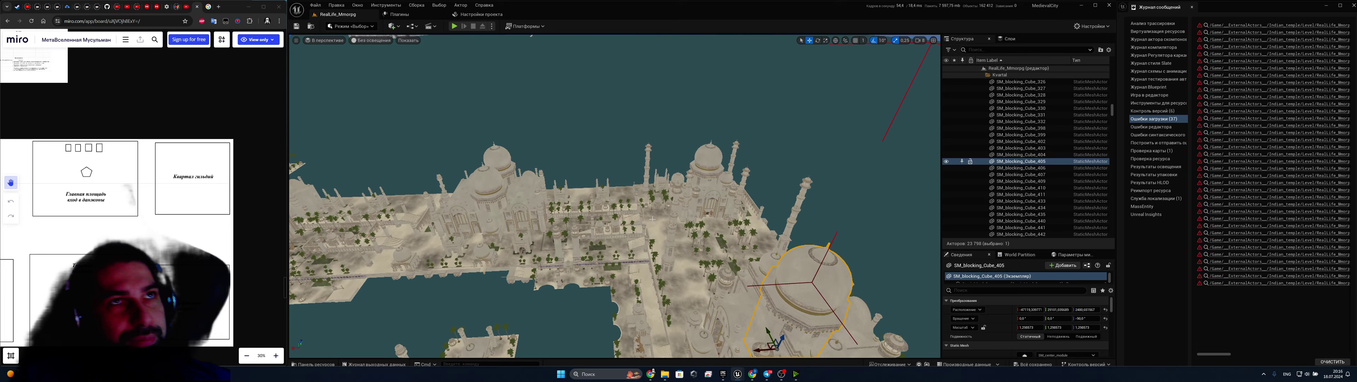
- Examine the domed landmarks and inner waterfront from above, selecting domed buildings along the city's edge
right_drag(709, 185, 705, 162)
click(723, 161)
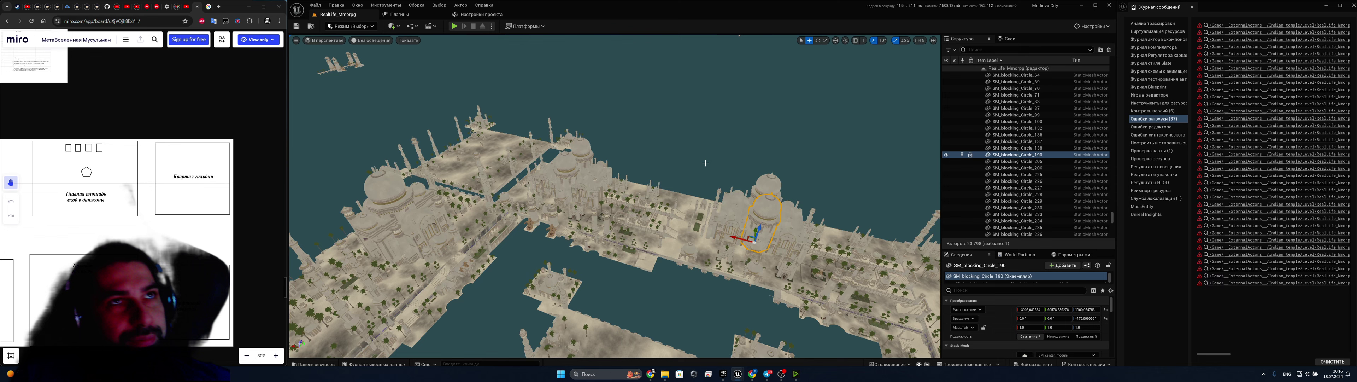
click(569, 191)
mouse_move(569, 191)
right_down()
mouse_move(505, 193)
mouse_move(566, 222)
mouse_move(570, 191)
right_up()
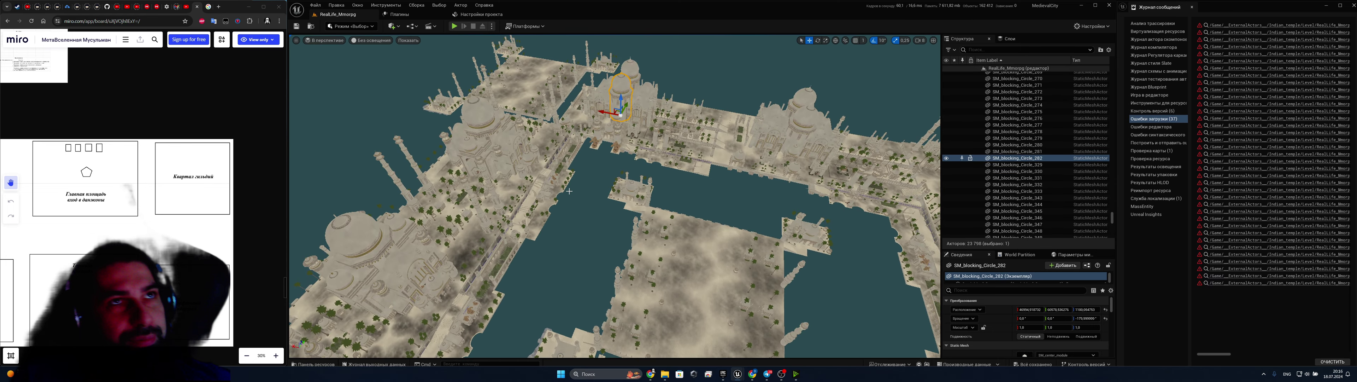
right_drag(650, 257, 650, 257)
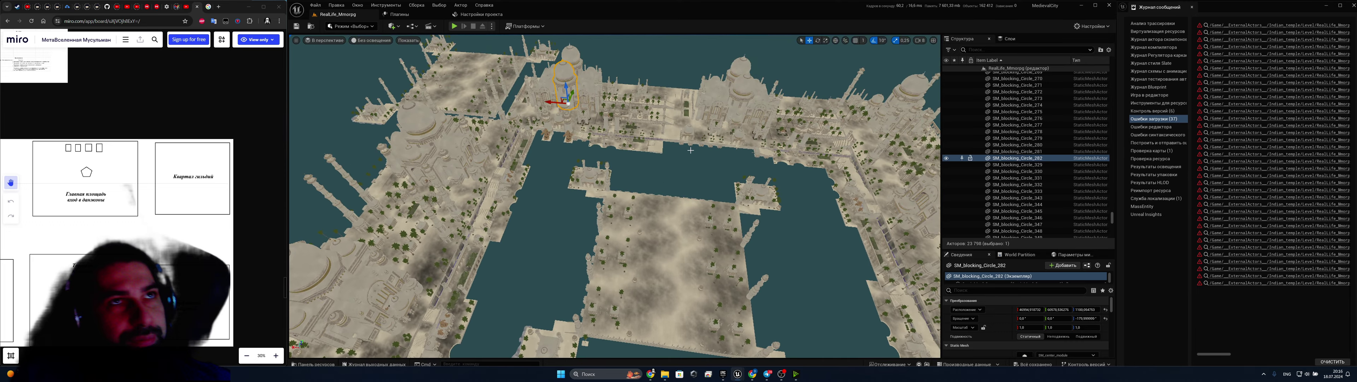
right_drag(650, 257, 651, 257)
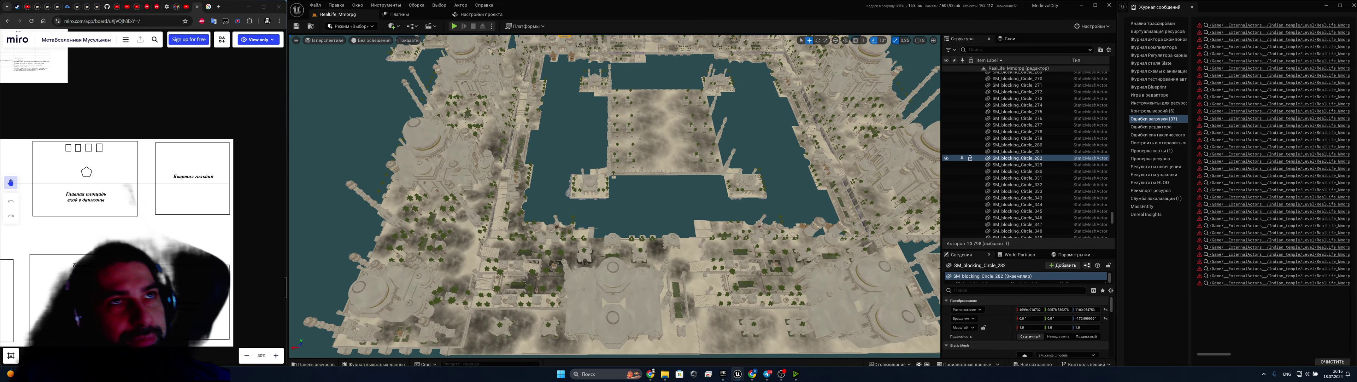
- View the whole city from above and zoom out the Miro layout plan to compare the district arrangement
right_drag(693, 231, 693, 230)
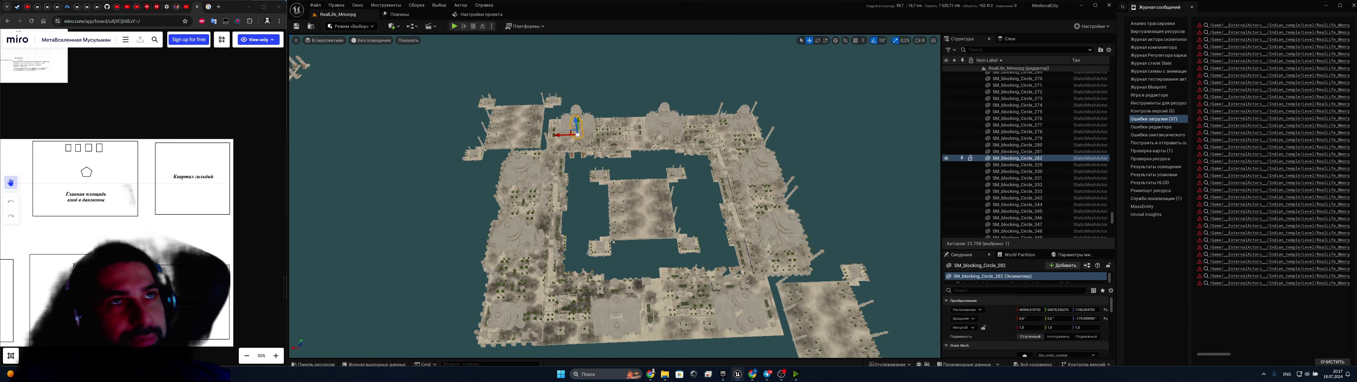
scroll(111, 191, down, 5)
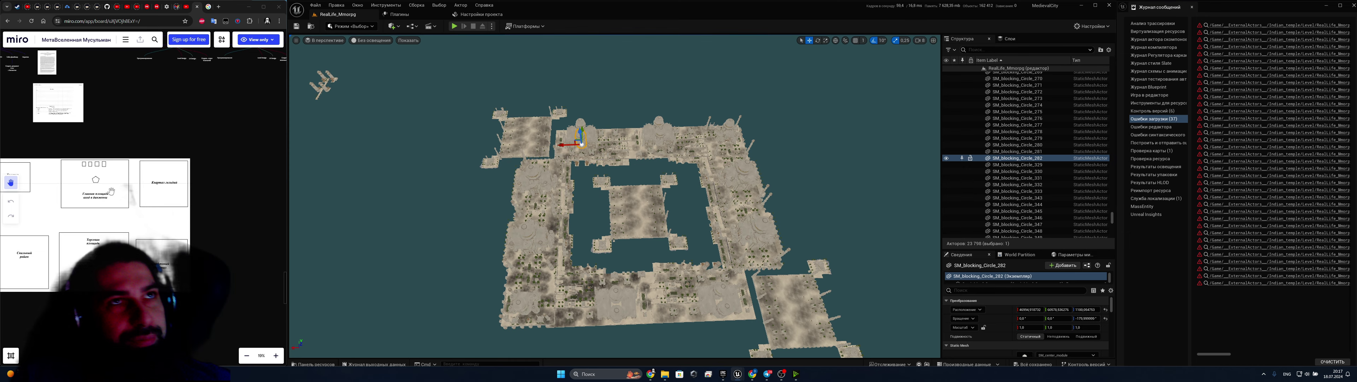
scroll(172, 183, up, 2)
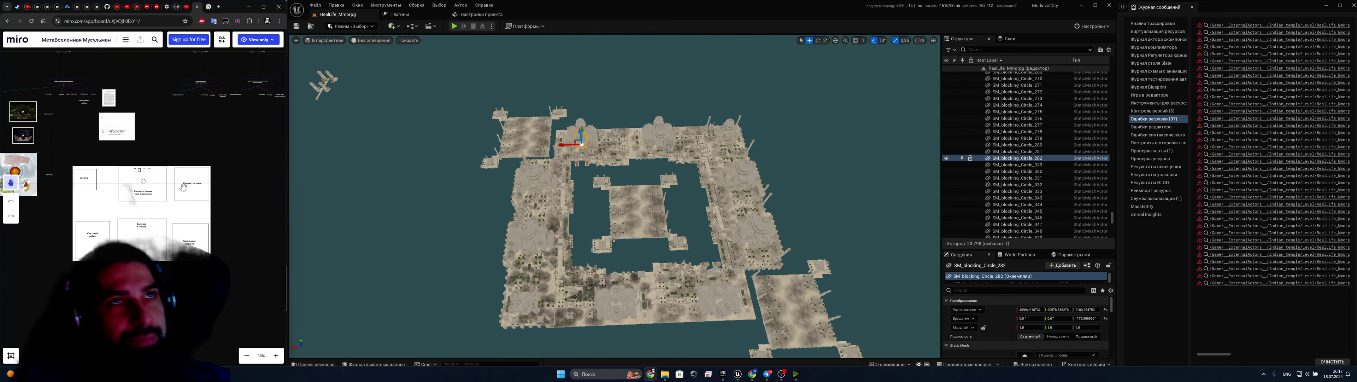
- Switch the city viewport from unlit to Lit shading
right_drag(614, 196, 614, 164)
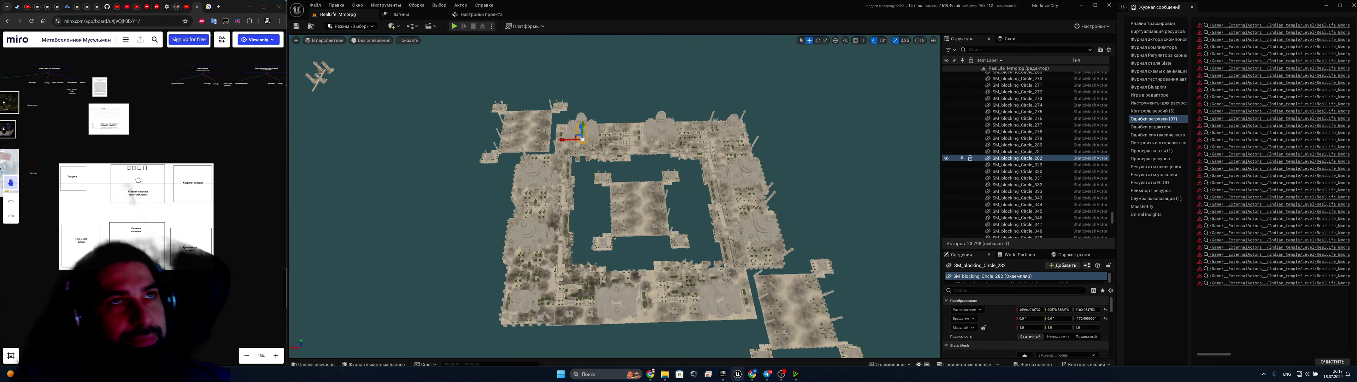
click(338, 41)
click(364, 41)
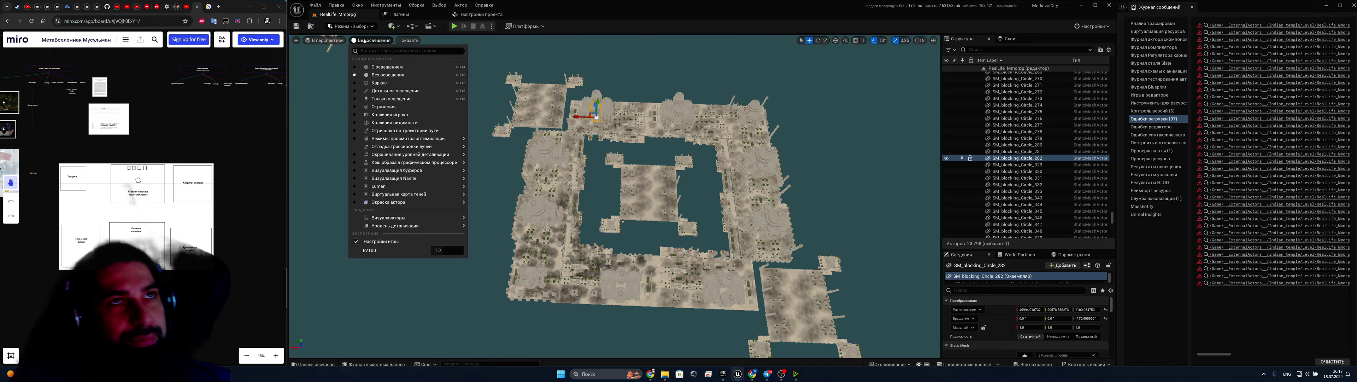
click(380, 67)
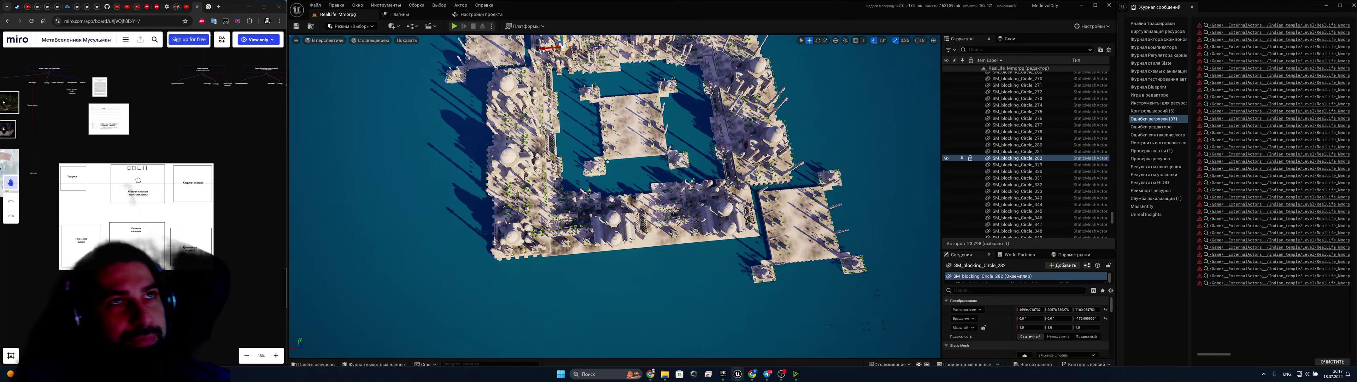
- Inspect the lit city from low and high angles, covering the outer side, inner canal and detached corner square
right_drag(614, 196, 630, 212)
key(w)
key(w)
key(w)
key(w)
key(w)
key(s)
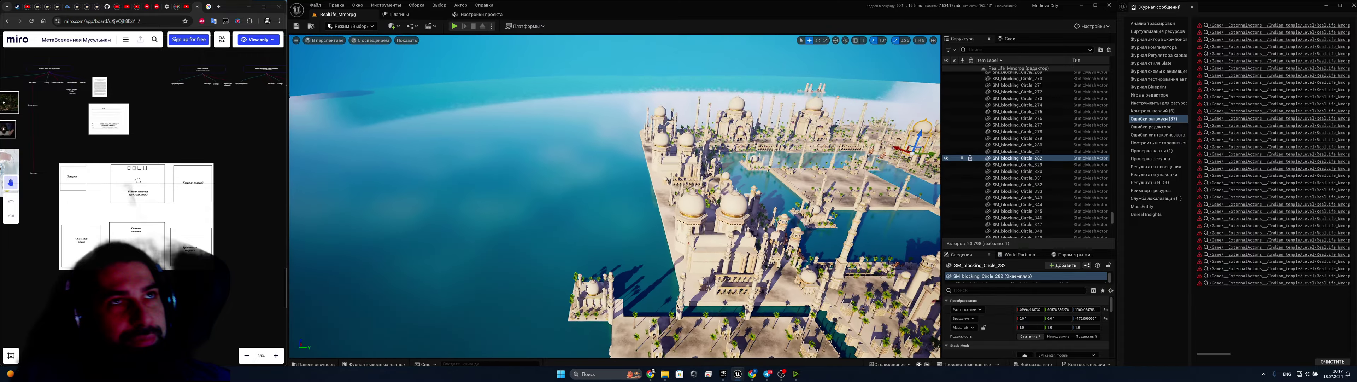
right_drag(503, 223, 498, 224)
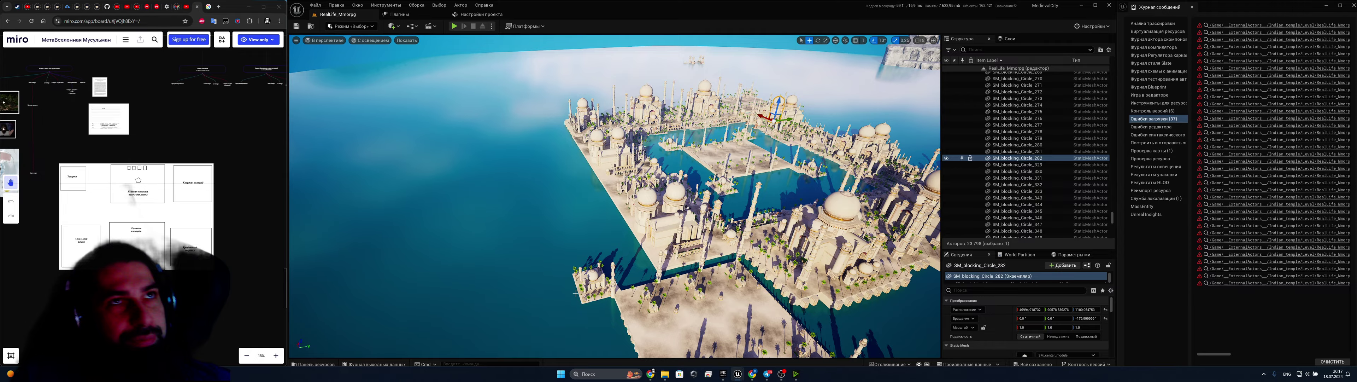
right_drag(575, 293, 590, 222)
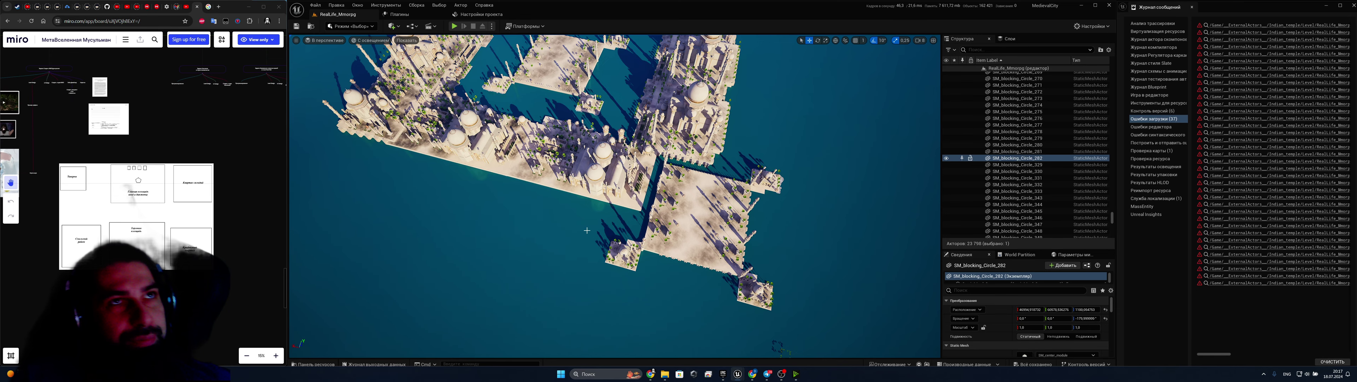
- Select the small corner tower of the detached square and examine the city's outer edge and surrounding water
click(624, 251)
right_drag(624, 251, 642, 261)
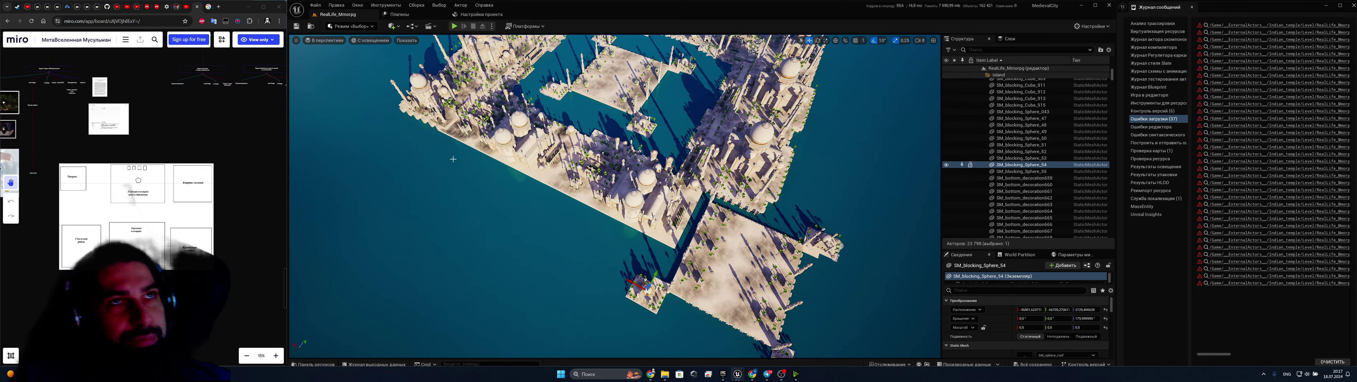
right_drag(453, 158, 391, 82)
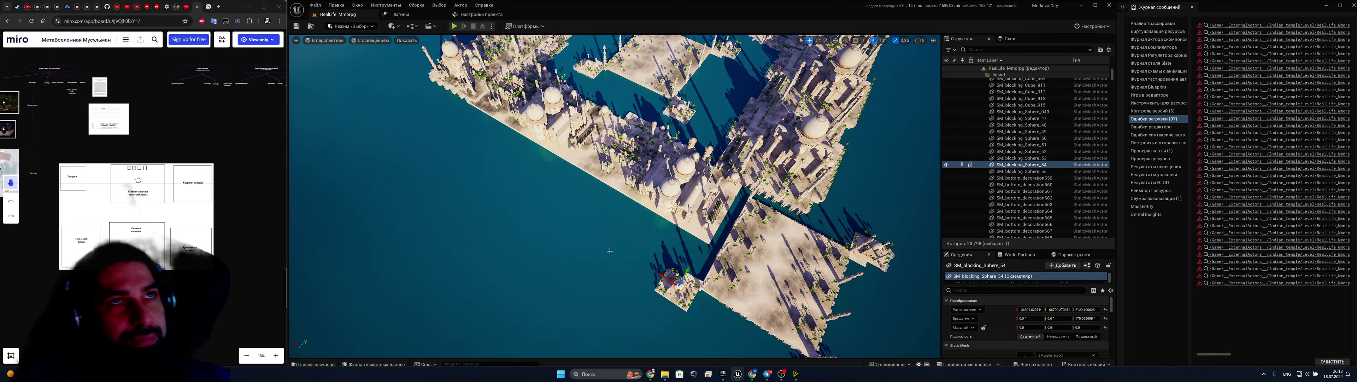
right_drag(610, 251, 408, 197)
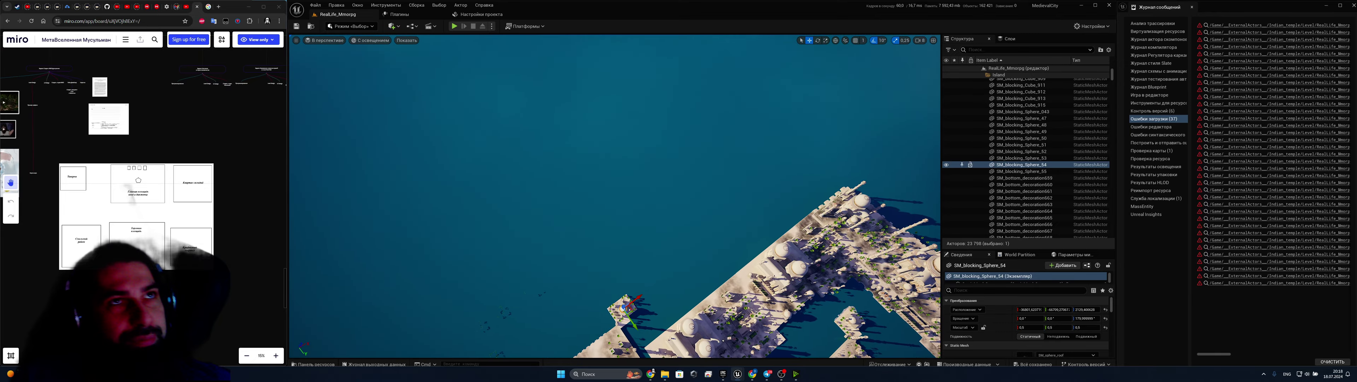
right_drag(579, 266, 548, 267)
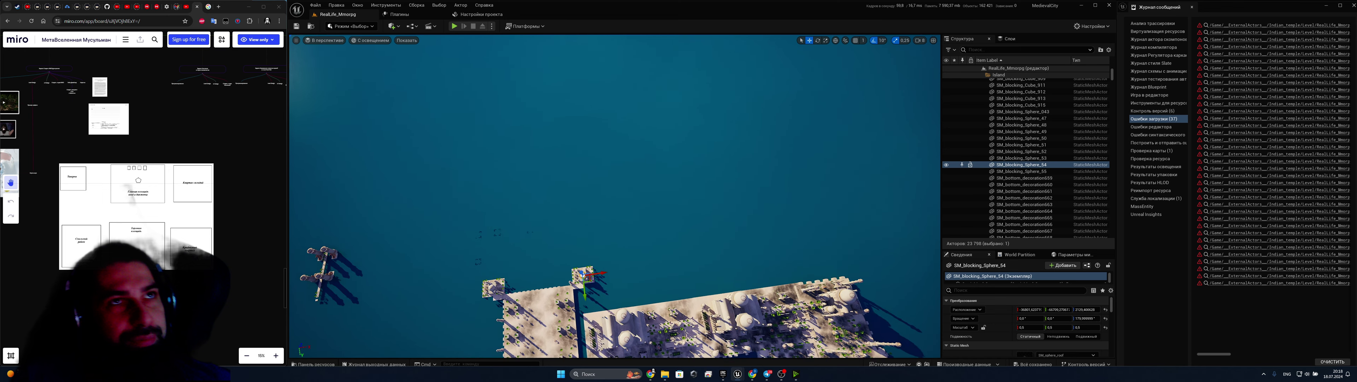
right_drag(605, 251, 605, 251)
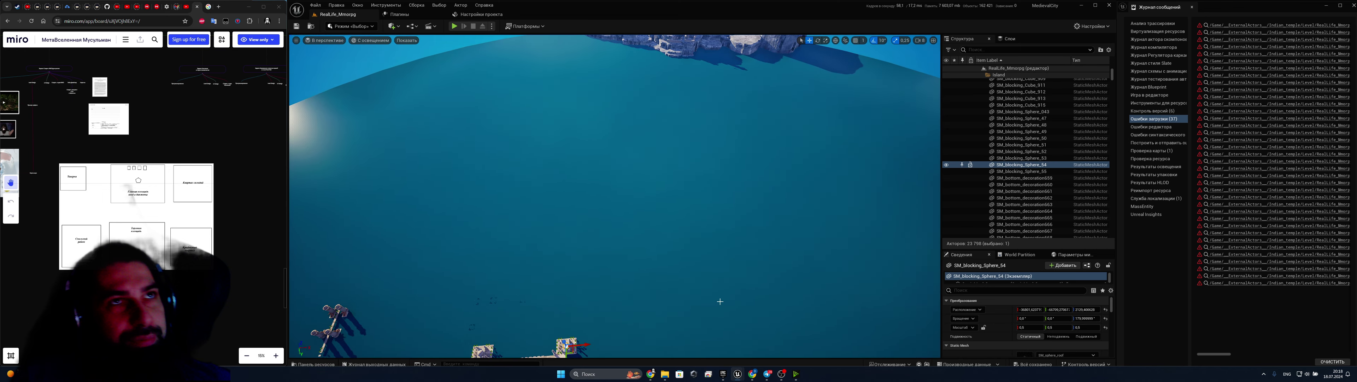
- Examine the central island square, the large domed buildings around it and the palm-lined district along the outer edge
mouse_move(720, 301)
right_down()
mouse_move(711, 308)
mouse_move(690, 266)
mouse_move(714, 306)
mouse_move(706, 275)
mouse_move(701, 329)
mouse_move(720, 301)
right_up()
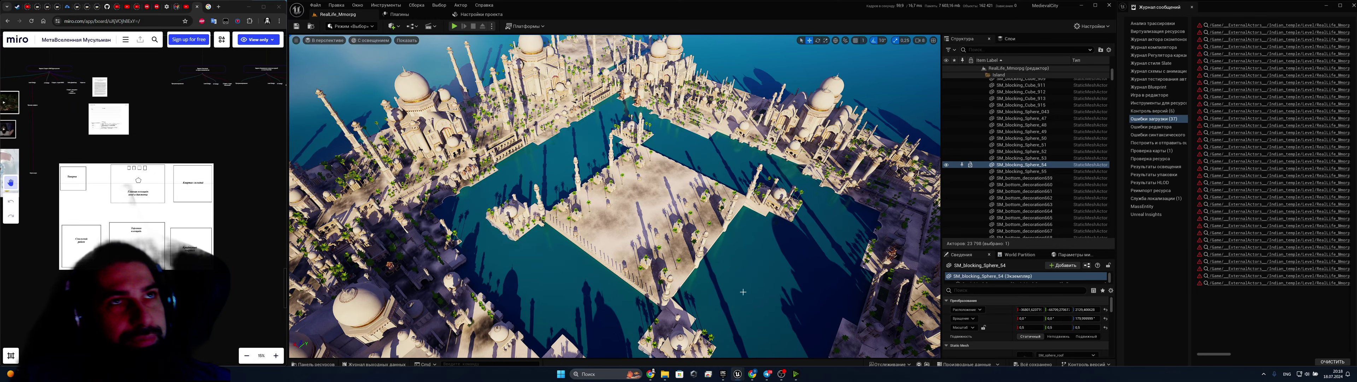
right_drag(743, 291, 658, 292)
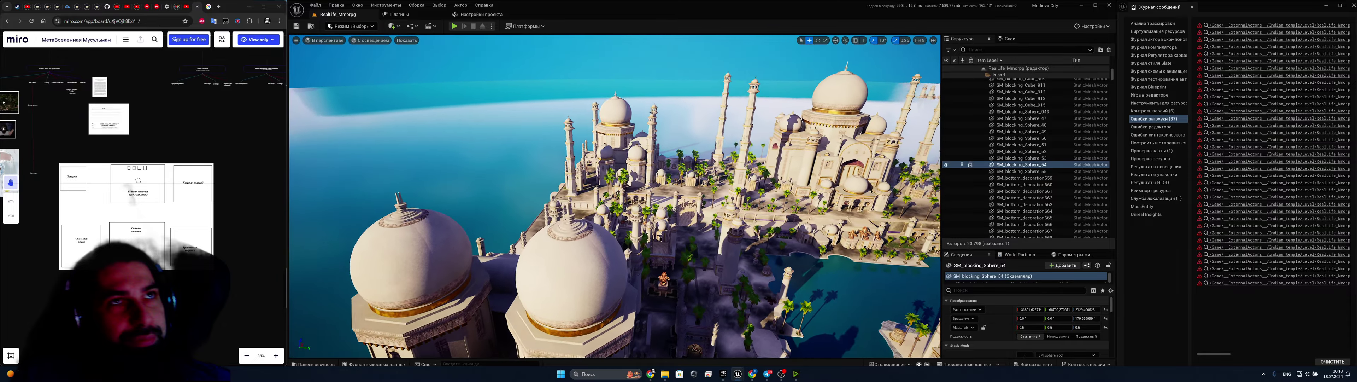
right_drag(659, 293, 674, 282)
key(w)
mouse_move(751, 311)
right_down()
mouse_move(750, 342)
mouse_move(790, 322)
mouse_move(769, 318)
mouse_move(774, 298)
mouse_move(763, 338)
mouse_move(761, 303)
right_up()
key(w)
key(w)
key(s)
right_drag(779, 336, 780, 333)
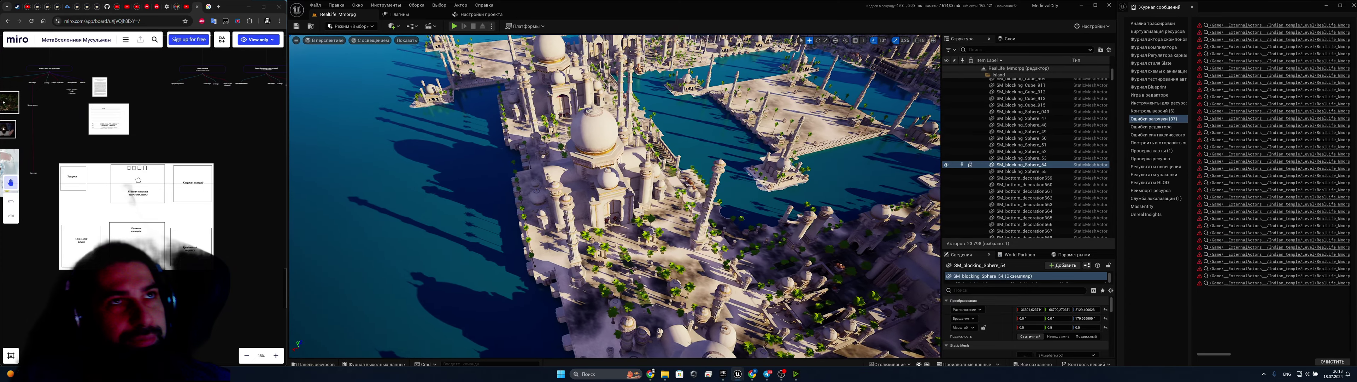
- Try moving the blocking cube beside the outer domed building out over the water, and undo the move
right_drag(781, 334, 591, 161)
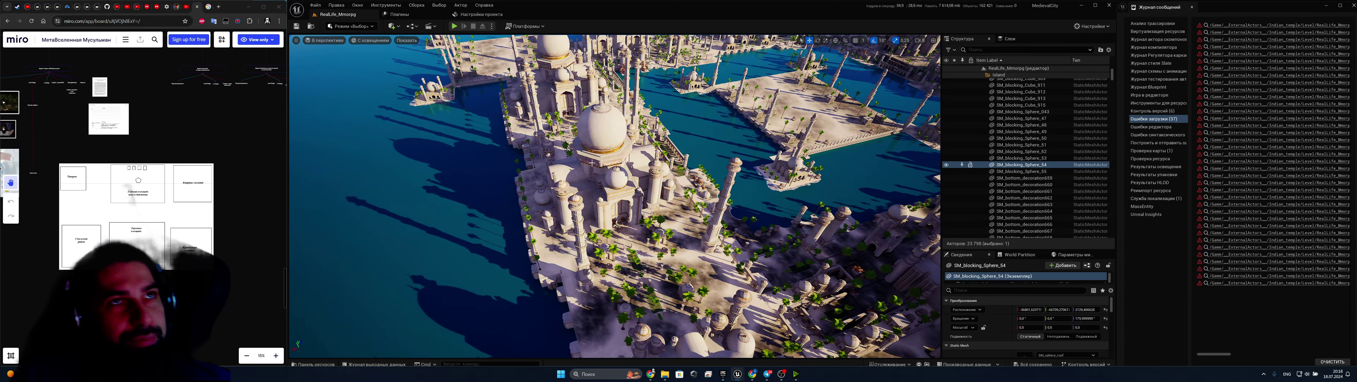
click(522, 179)
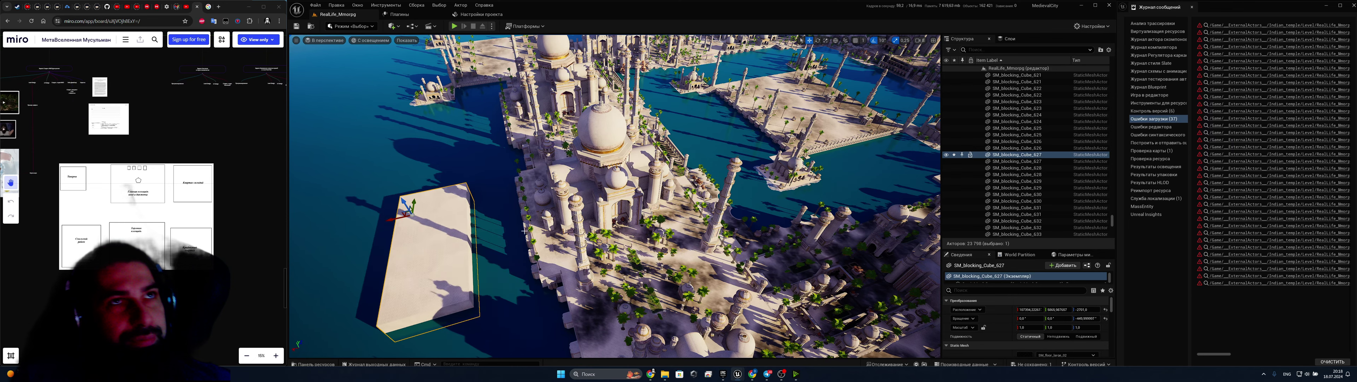
key(ctrl+z)
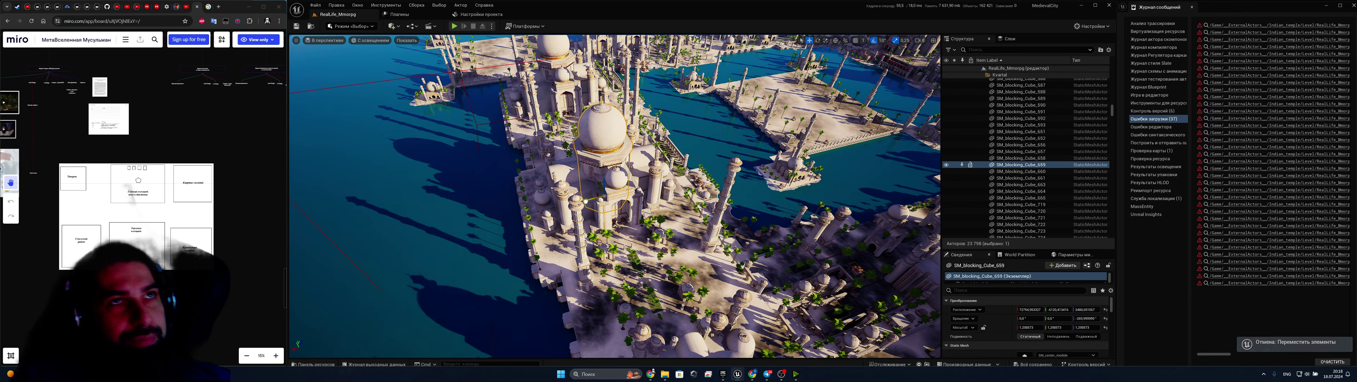
- Try moving the block beside the large domed building across the canal toward the central square, and undo the move
right_drag(524, 208, 653, 222)
drag(653, 221, 649, 177)
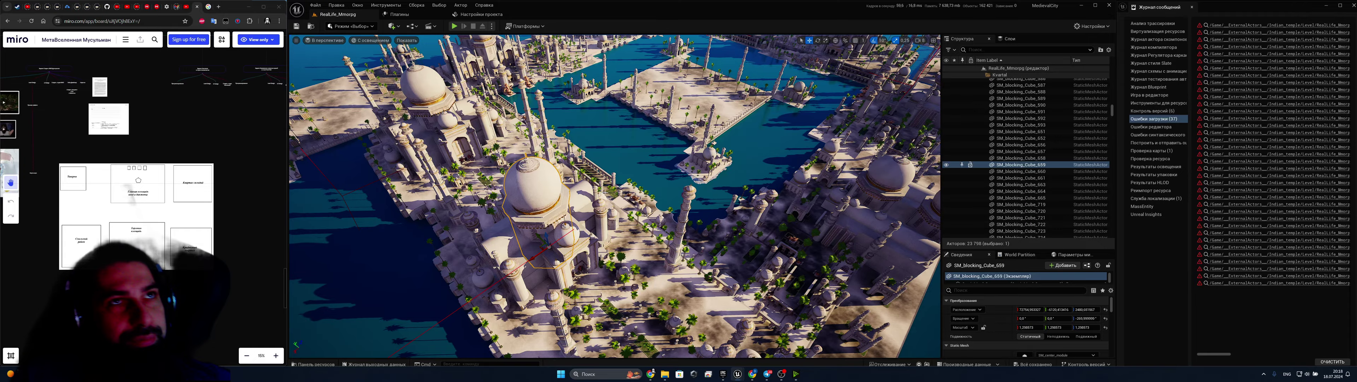
right_drag(702, 168, 669, 164)
right_drag(537, 209, 537, 211)
right_drag(573, 207, 517, 176)
click(572, 207)
drag(572, 207, 748, 151)
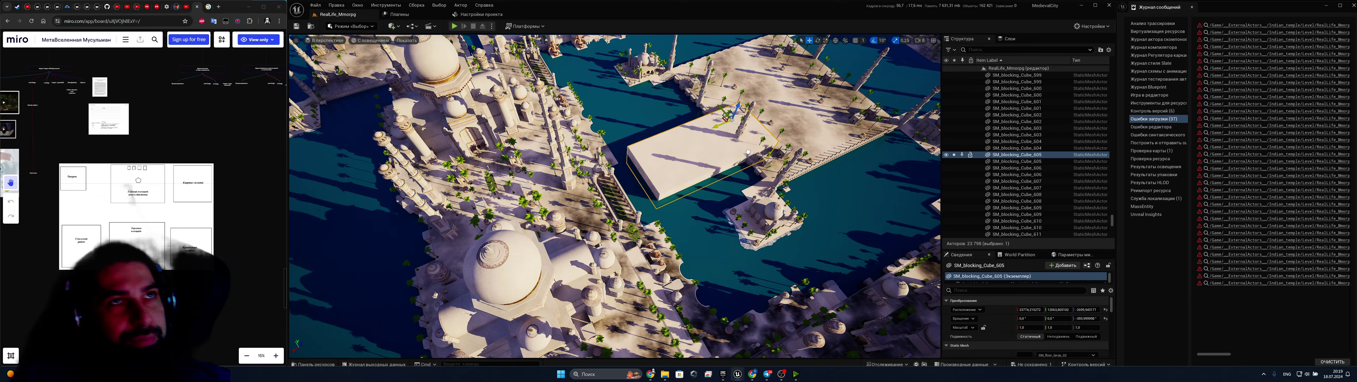
key(ctrl+z)
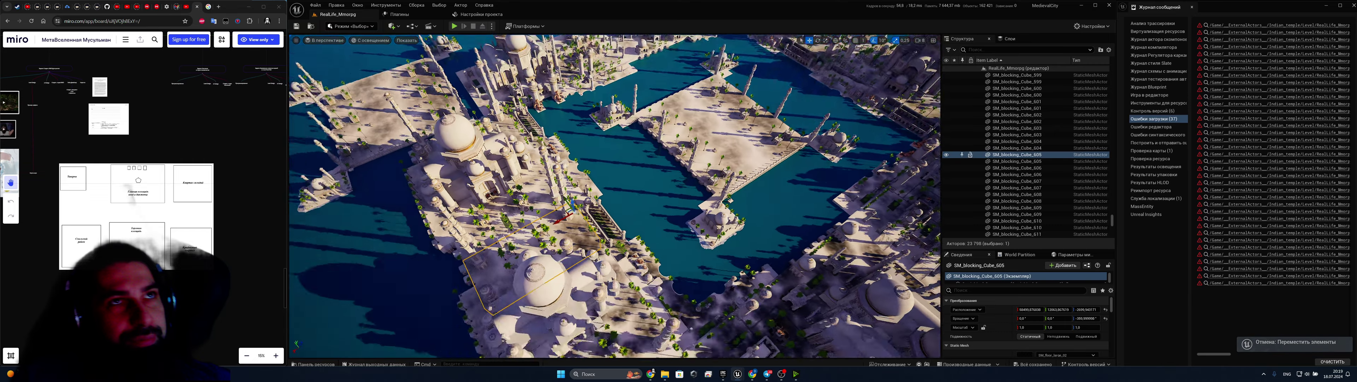
- Select a ground block between the domed districts, try moving it away, and undo the move
key(s)
right_drag(573, 207, 542, 150)
click(692, 132)
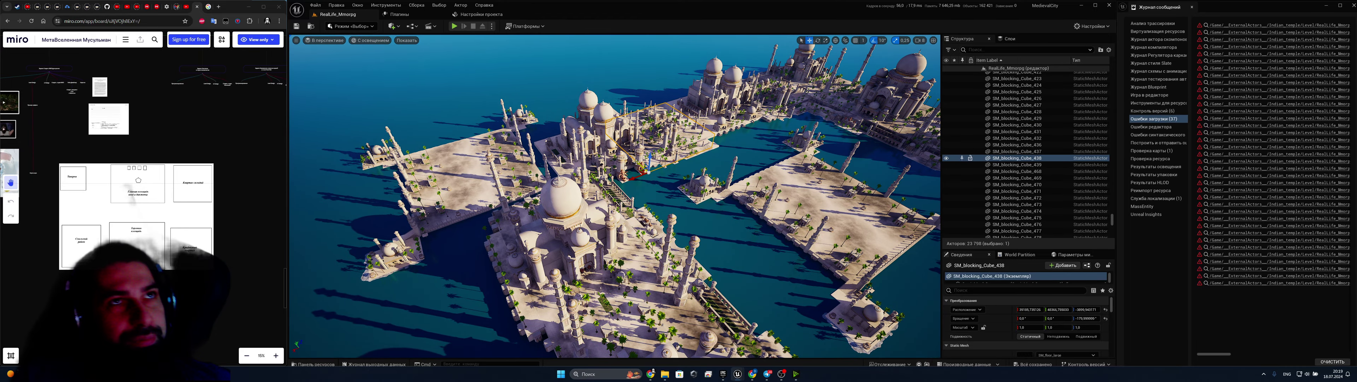
drag(640, 171, 690, 241)
key(ctrl+z)
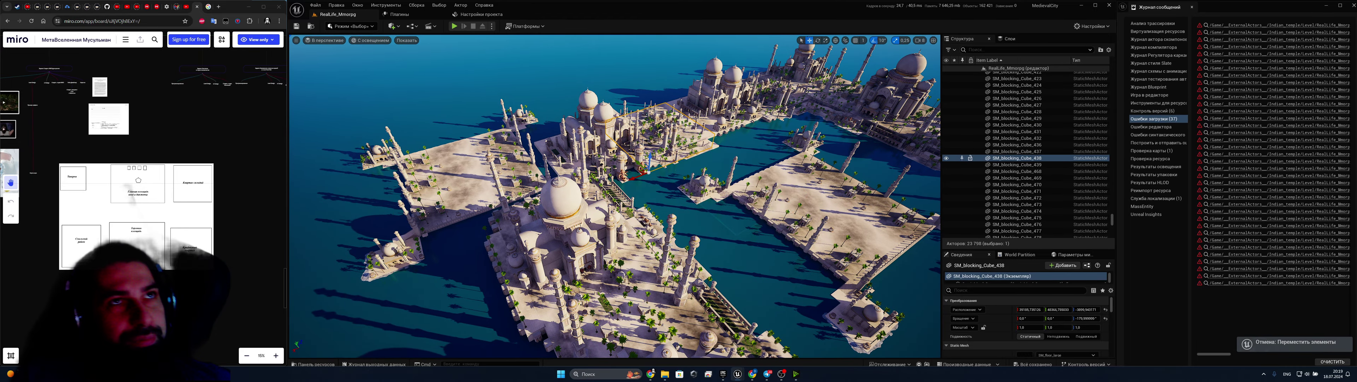
- Try shifting the small garden floor patch on the palm-lined terrace toward the tower, and undo the move
key(w)
right_drag(599, 247, 611, 287)
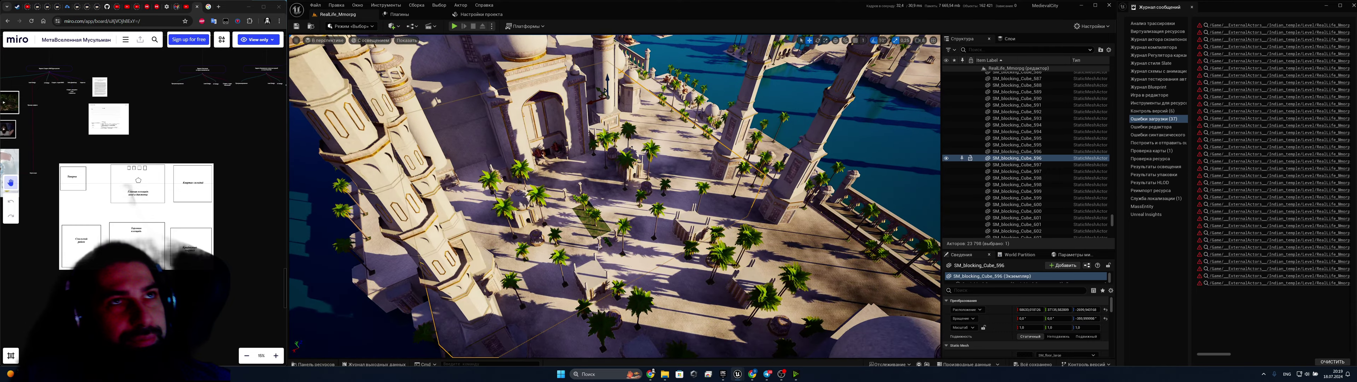
click(596, 223)
drag(579, 204, 530, 225)
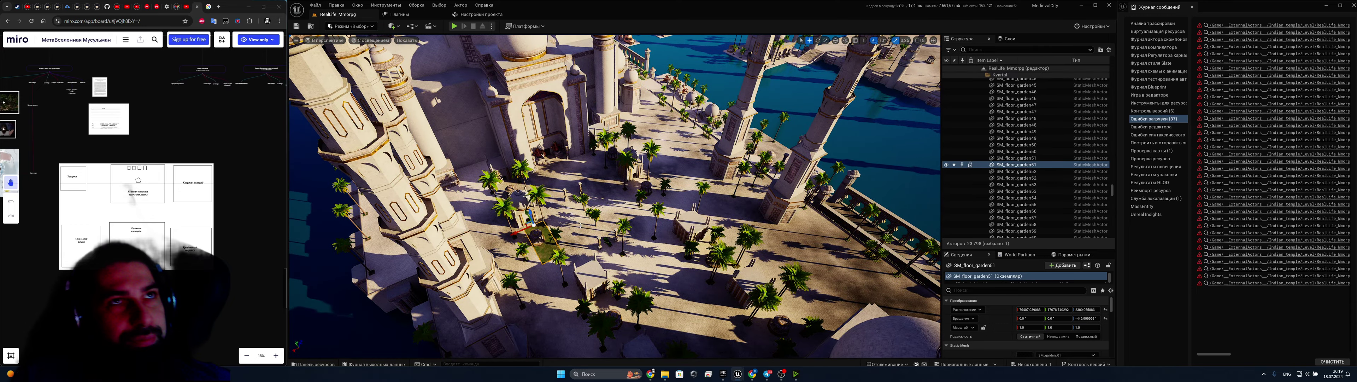
key(ctrl+z)
- Try moving the terrace's ground block and the arched portal block of the domed building, and undo the moves
click(594, 171)
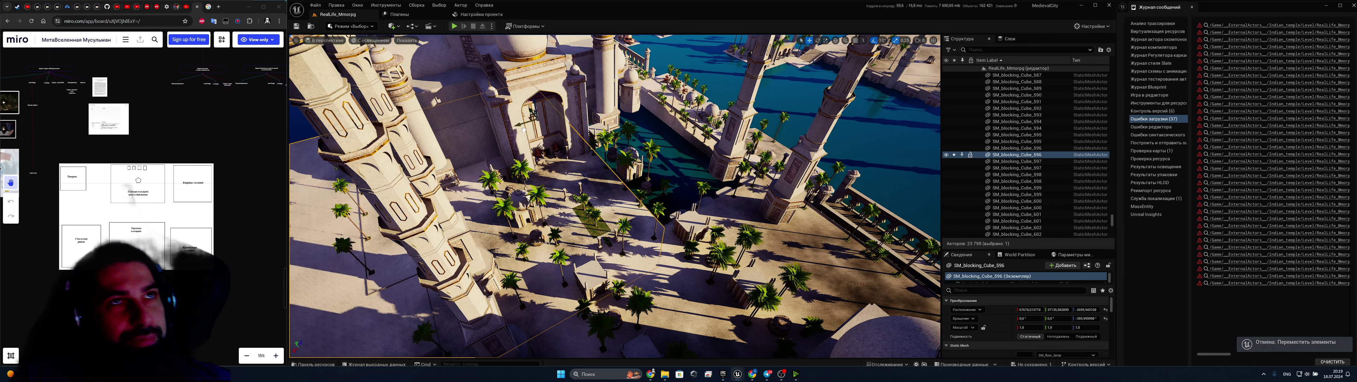
click(551, 108)
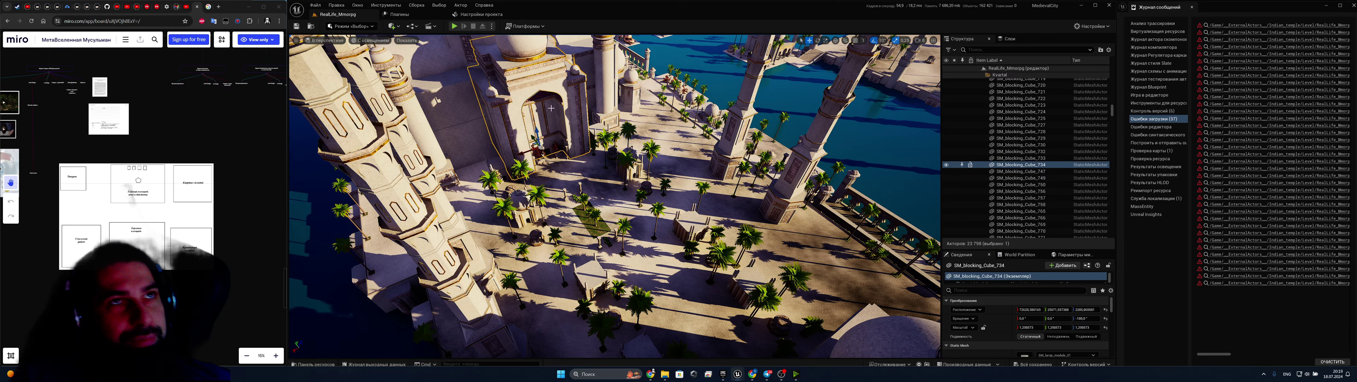
key(ctrl+z)
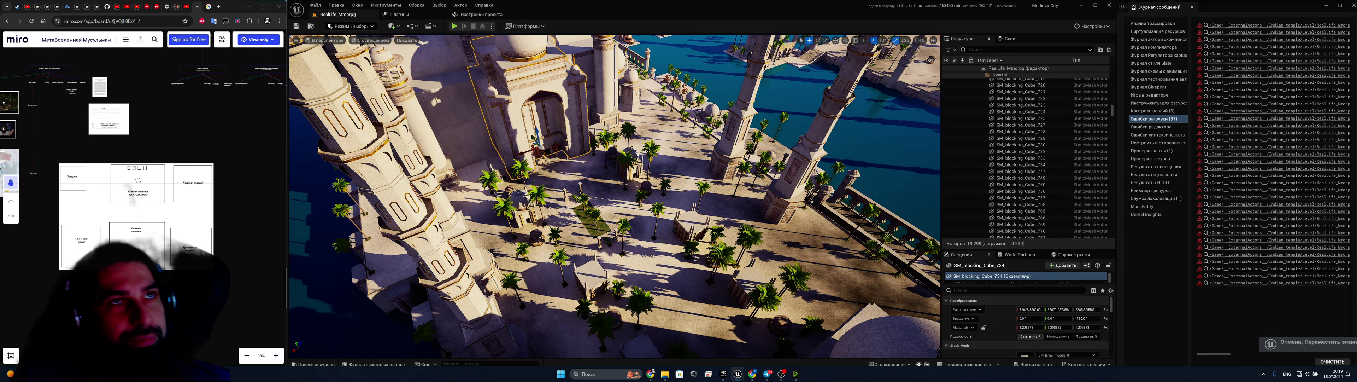
- Select further blocks around the palm-lined terrace and look over the large open square with its towers and kiosks
click(800, 141)
right_drag(800, 142, 640, 143)
click(577, 240)
key(s)
mouse_move(559, 218)
right_down()
mouse_move(666, 185)
mouse_move(559, 218)
right_up()
right_drag(707, 309, 706, 309)
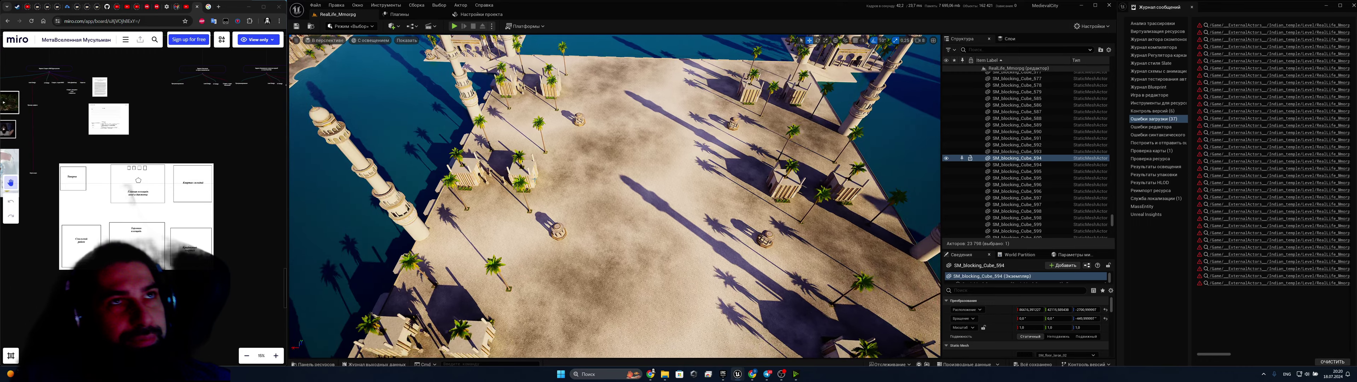
- Select a small kiosk on the open square and examine the domed mosque on the square's corner islet up close
click(534, 179)
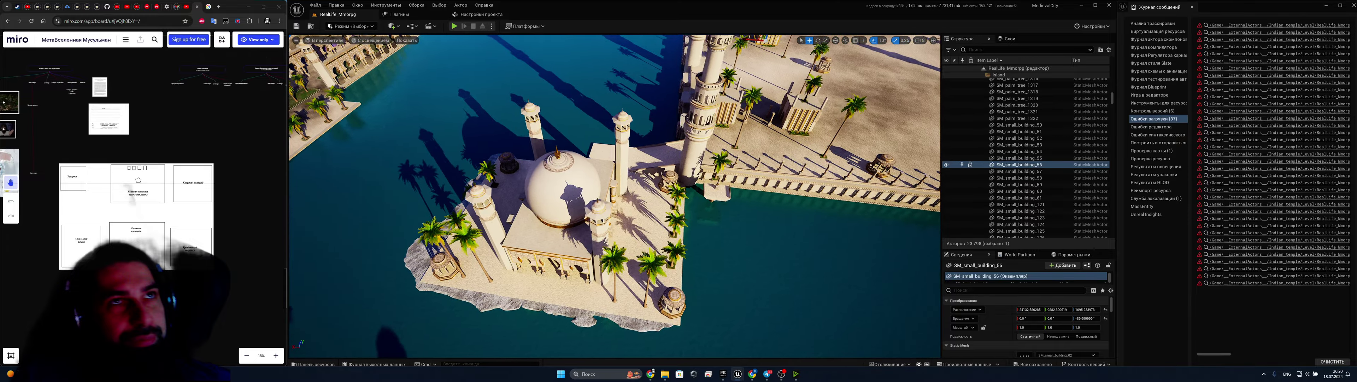
key(w)
right_drag(614, 196, 581, 223)
key(s)
key(w)
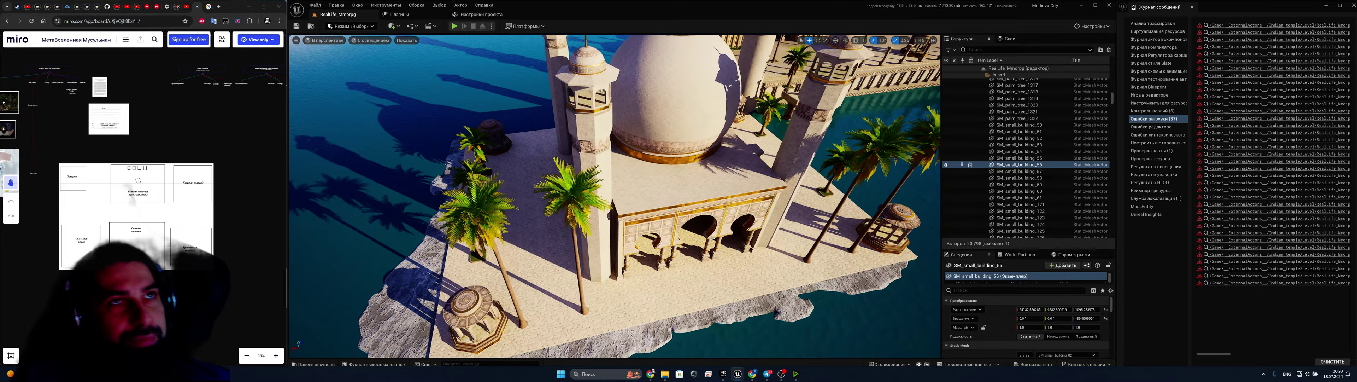
key(s)
right_drag(712, 238, 759, 226)
key(d)
key(a)
key(w)
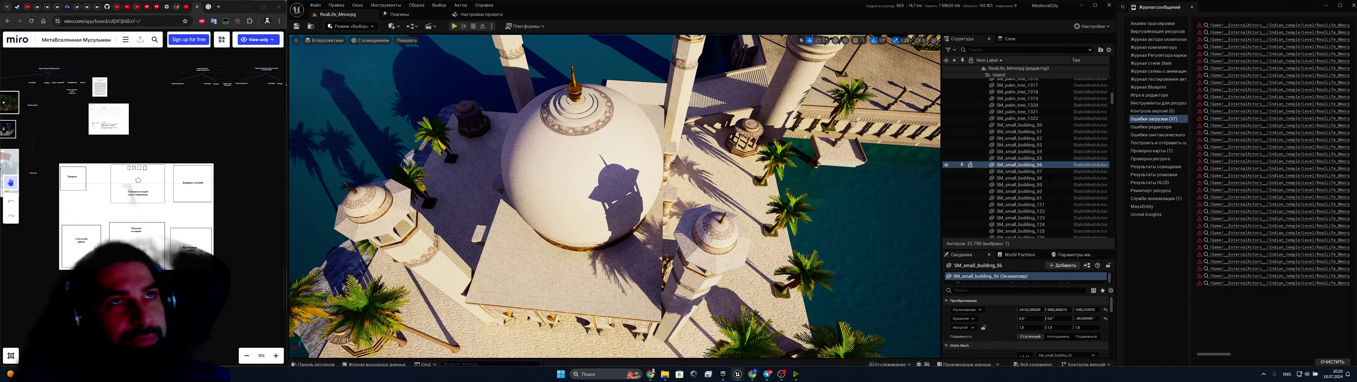
- Examine the central open square from above, including its towers, kiosks, balustrades and domed corner islets
right_drag(712, 239, 616, 211)
key(s)
key(e)
key(d)
key(s)
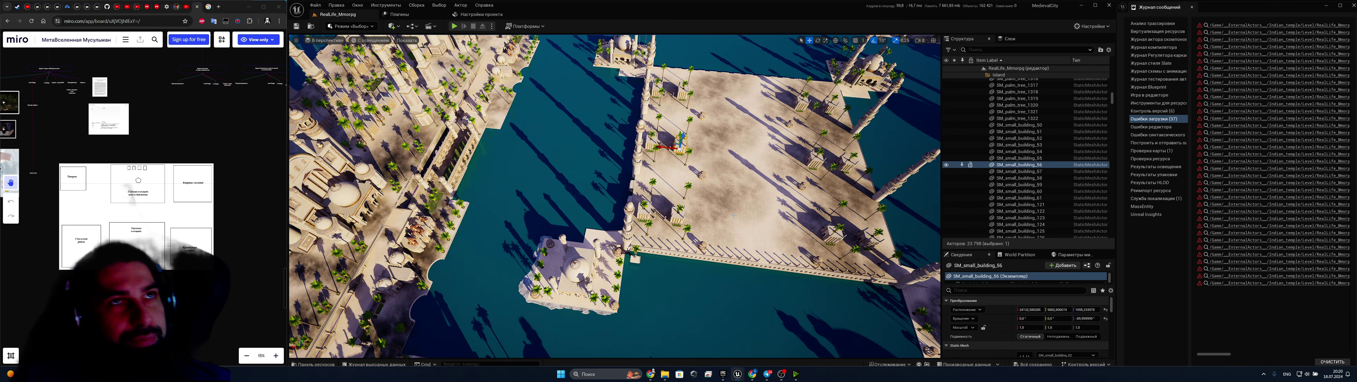
right_drag(706, 217, 762, 206)
right_drag(611, 195, 600, 196)
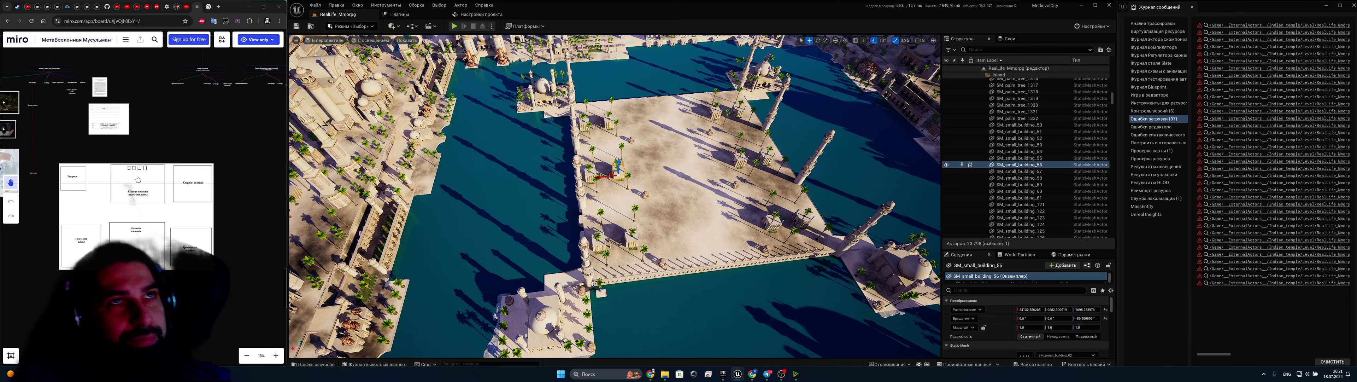
right_drag(872, 266, 825, 262)
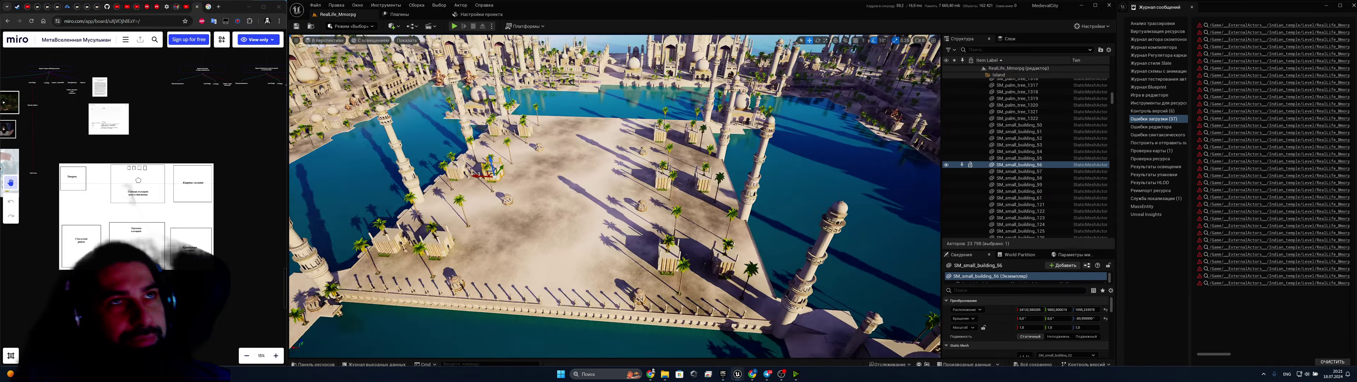
right_drag(825, 261, 819, 261)
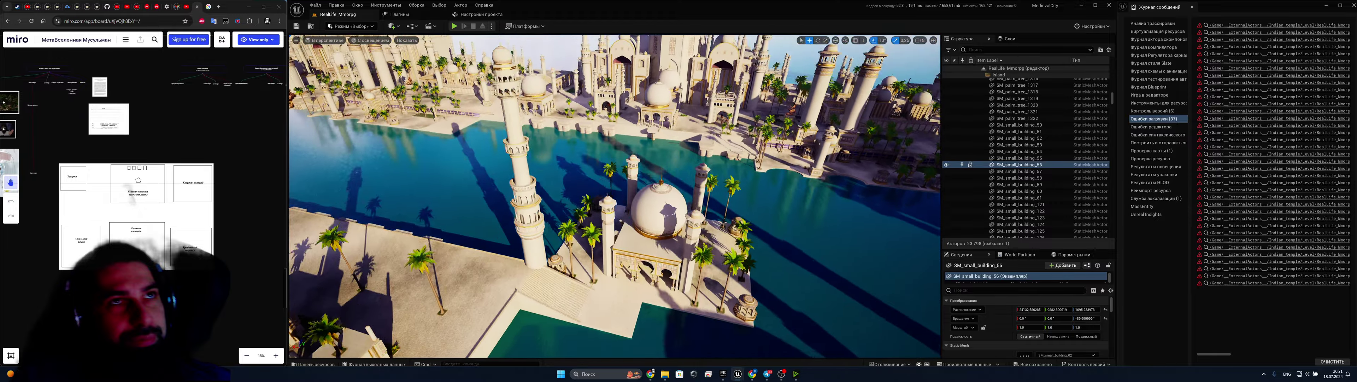
right_drag(614, 196, 474, 200)
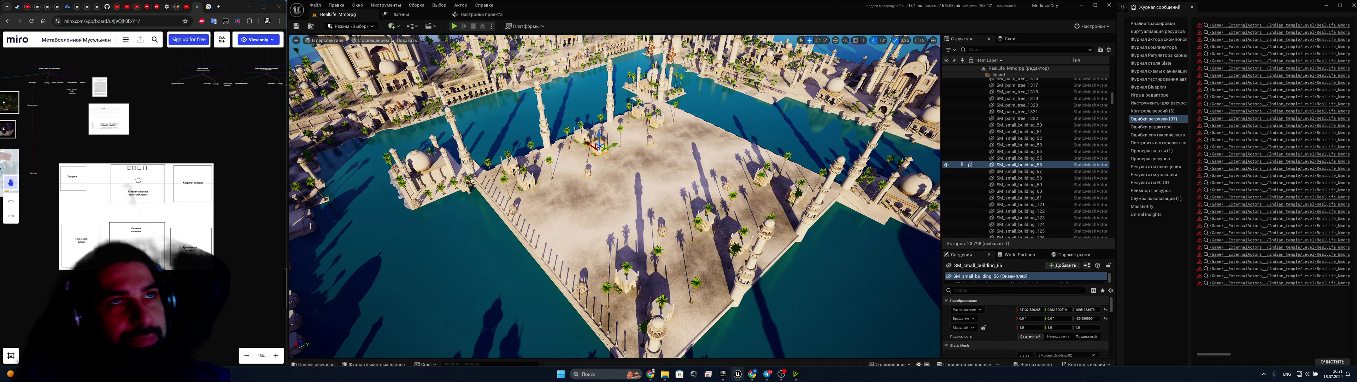
right_drag(614, 197, 611, 295)
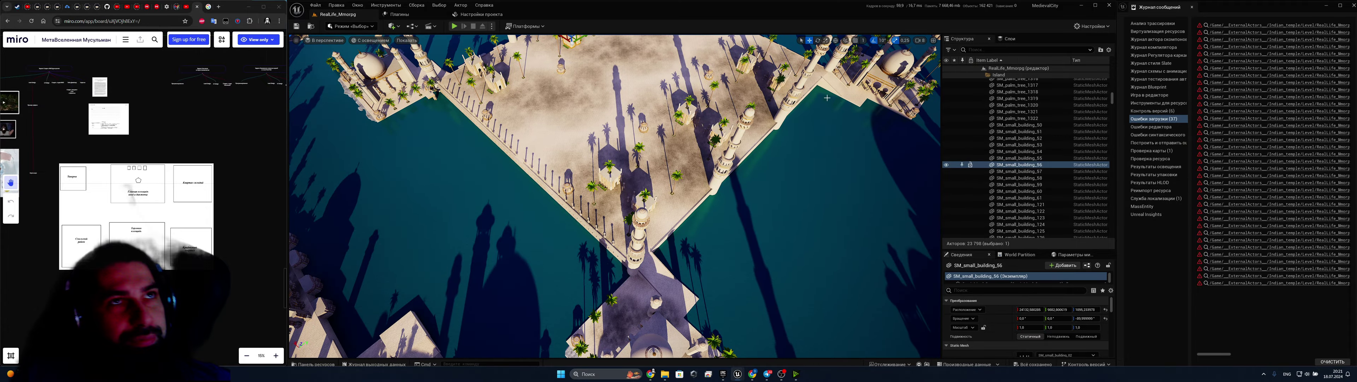
right_drag(611, 295, 645, 153)
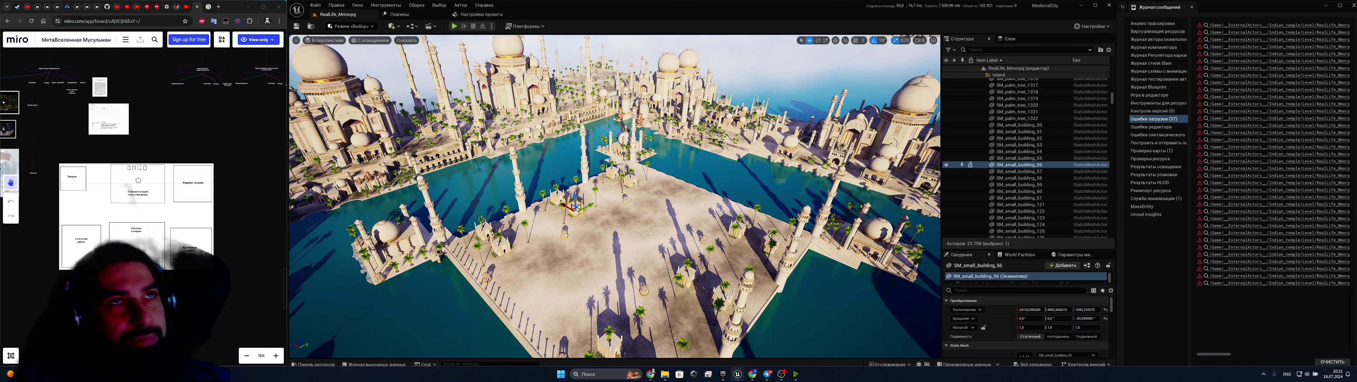
- Examine the square's tower-lined edge, its two corner islets and the waterway separating them from the surrounding districts
key(w)
right_drag(614, 196, 630, 211)
key(s)
key(w)
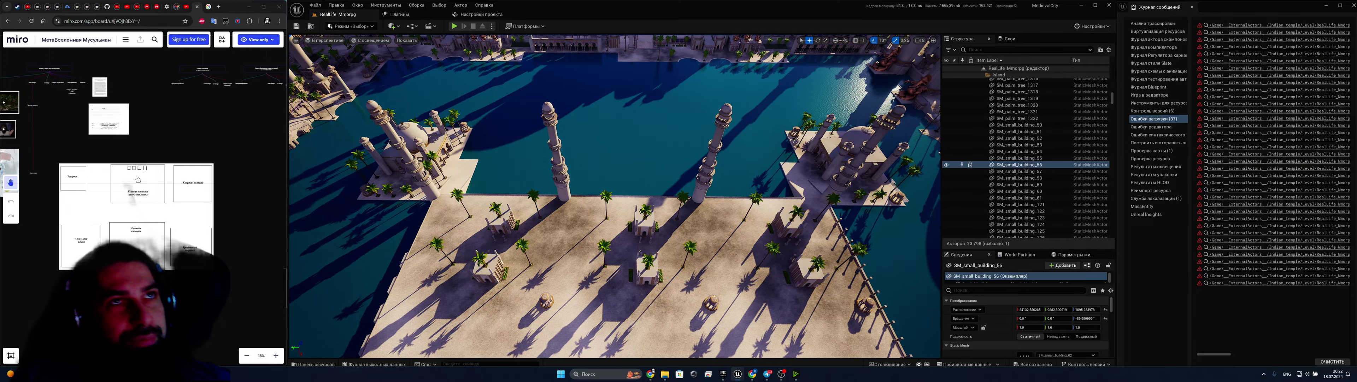
key(s)
mouse_move(611, 178)
right_down()
mouse_move(612, 142)
mouse_move(690, 138)
mouse_move(738, 143)
mouse_move(780, 211)
mouse_move(890, 182)
mouse_move(601, 187)
right_up()
key(a)
key(d)
key(w)
key(s)
key(a)
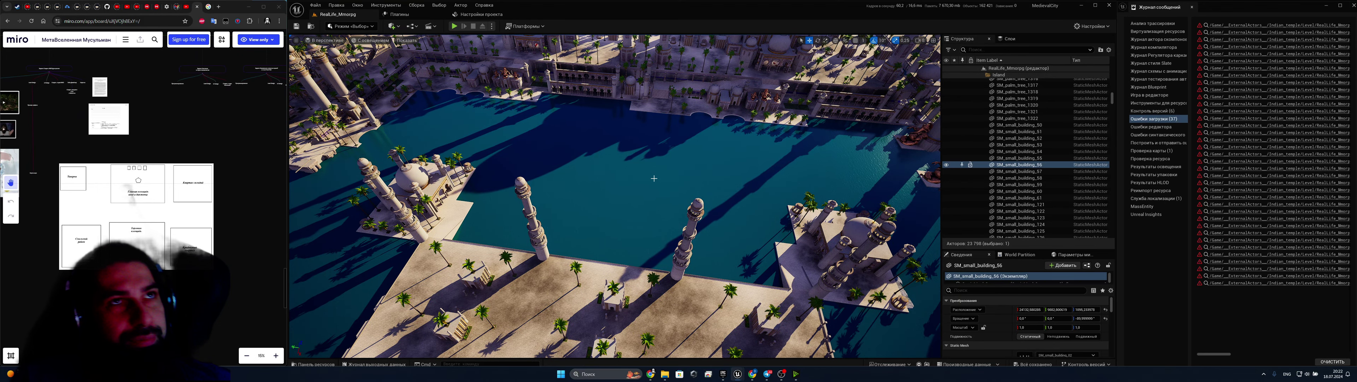
mouse_move(654, 178)
right_down()
mouse_move(572, 182)
mouse_move(646, 174)
mouse_move(670, 145)
mouse_move(559, 141)
mouse_move(651, 124)
mouse_move(654, 178)
right_up()
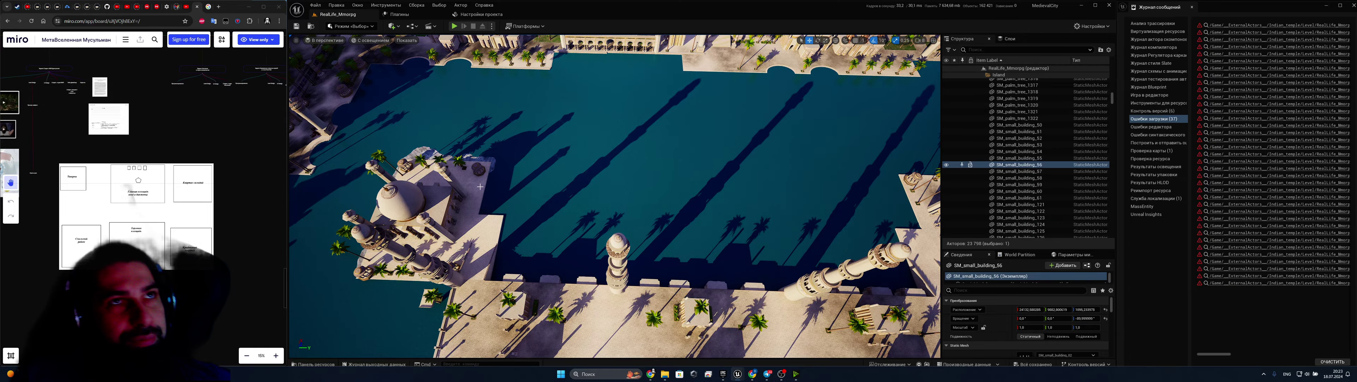
- Try moving the ground block beside the domed islet mosque out over the water, and undo the move
click(480, 186)
drag(505, 193, 527, 192)
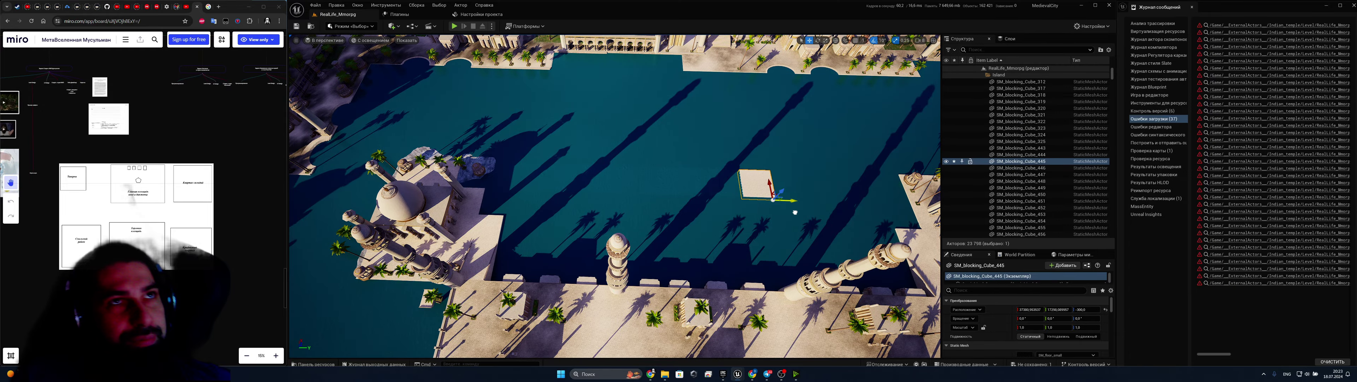
key(ctrl+z)
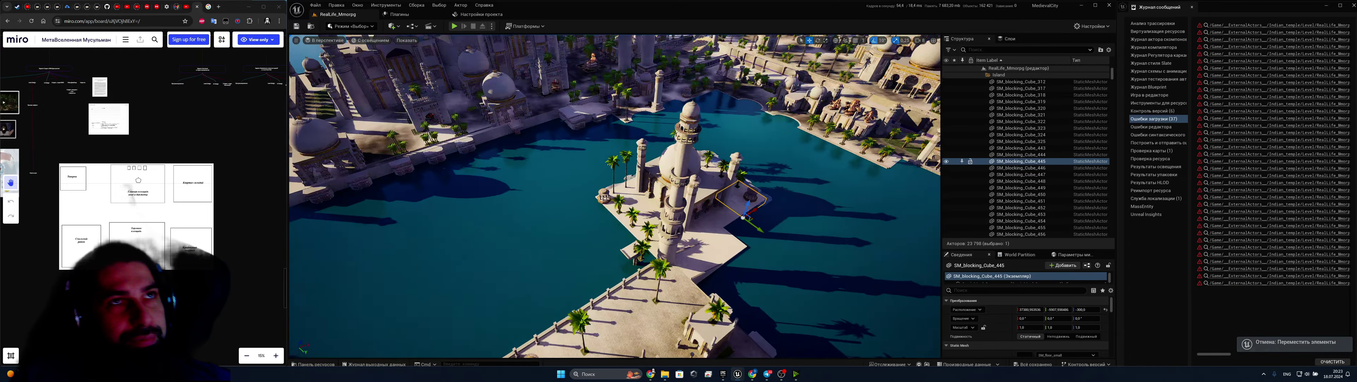
- Select ground blocks in the ring of domed districts and examine the whole city layout from high above
mouse_move(555, 198)
right_down()
mouse_move(590, 243)
mouse_move(555, 197)
right_up()
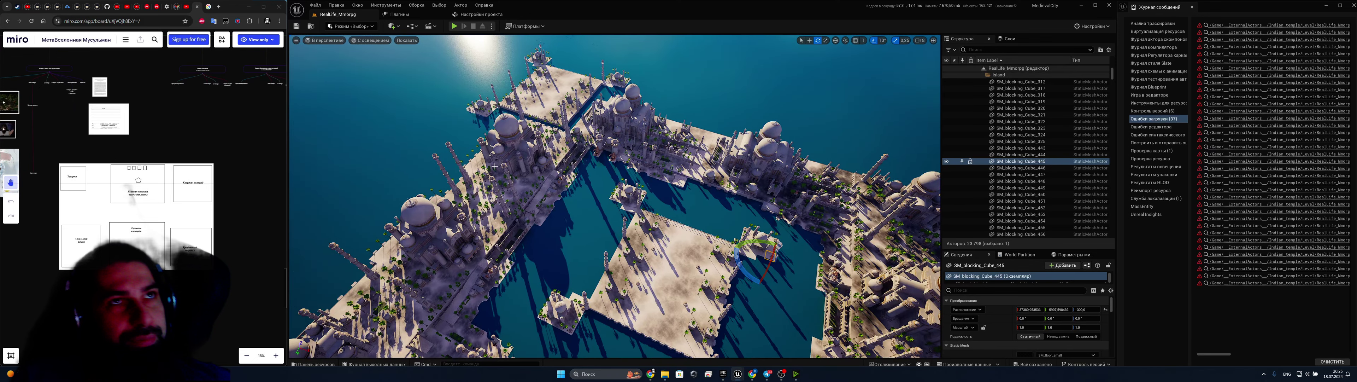
click(391, 254)
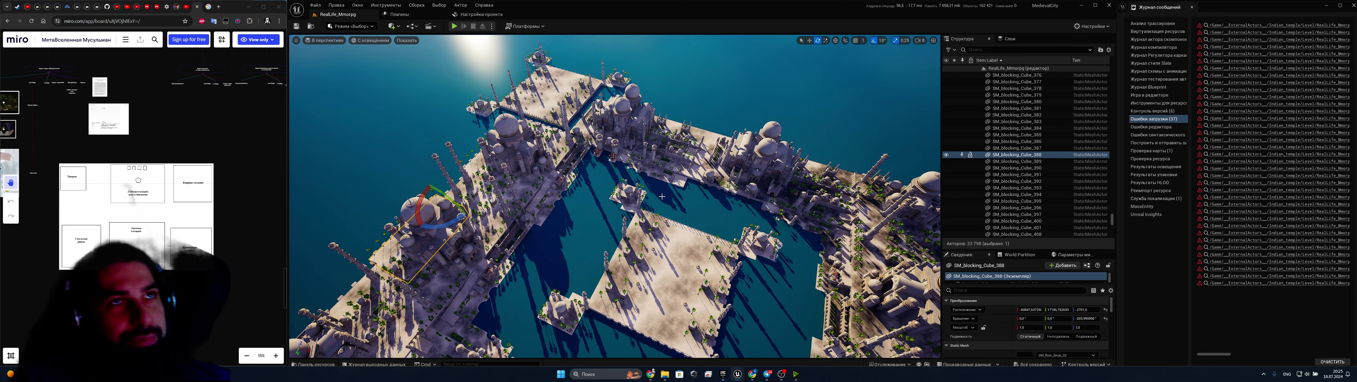
right_drag(662, 196, 740, 271)
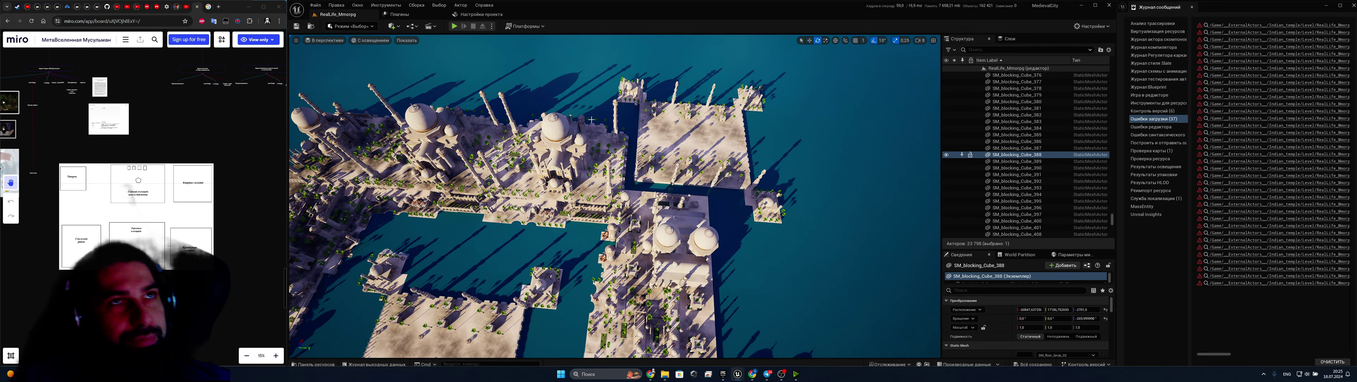
click(589, 154)
right_drag(589, 154, 352, 207)
right_drag(619, 208, 596, 284)
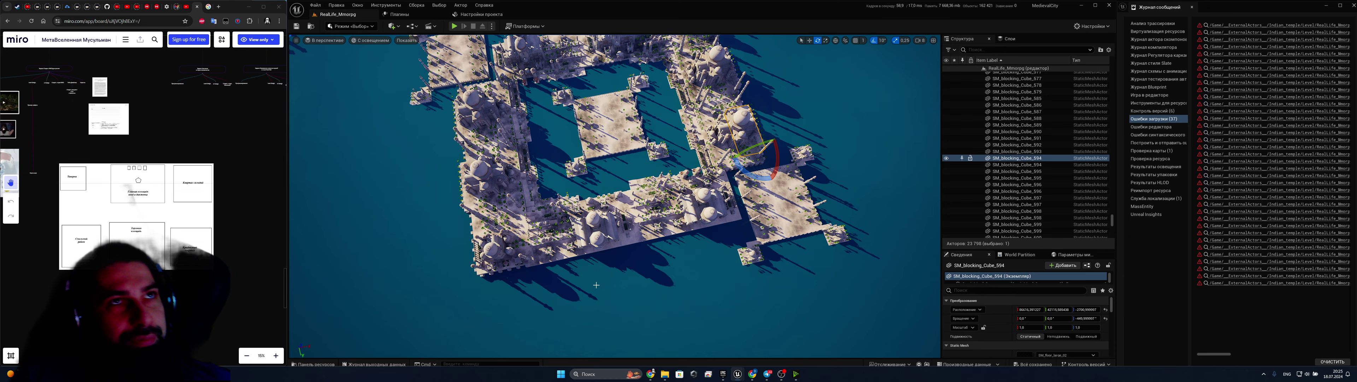
right_drag(564, 292, 565, 290)
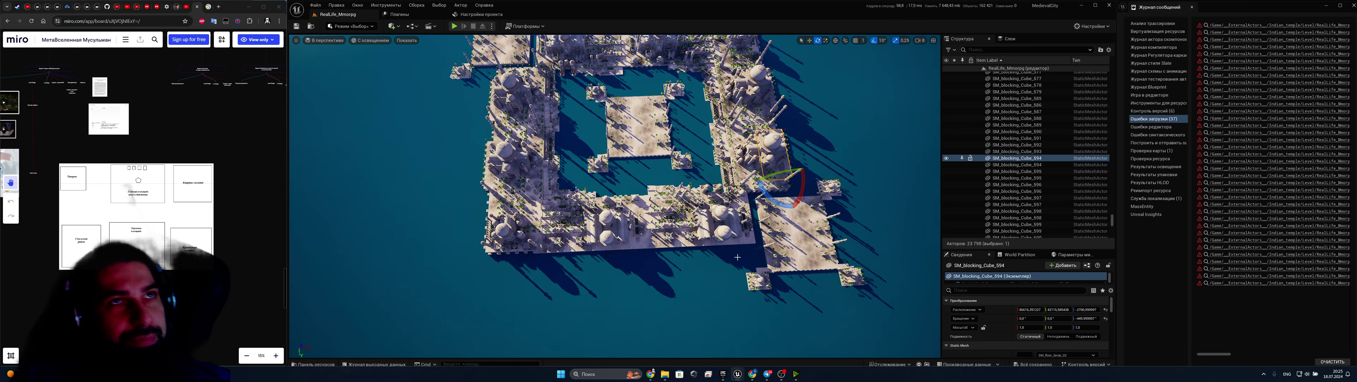
right_drag(737, 256, 740, 206)
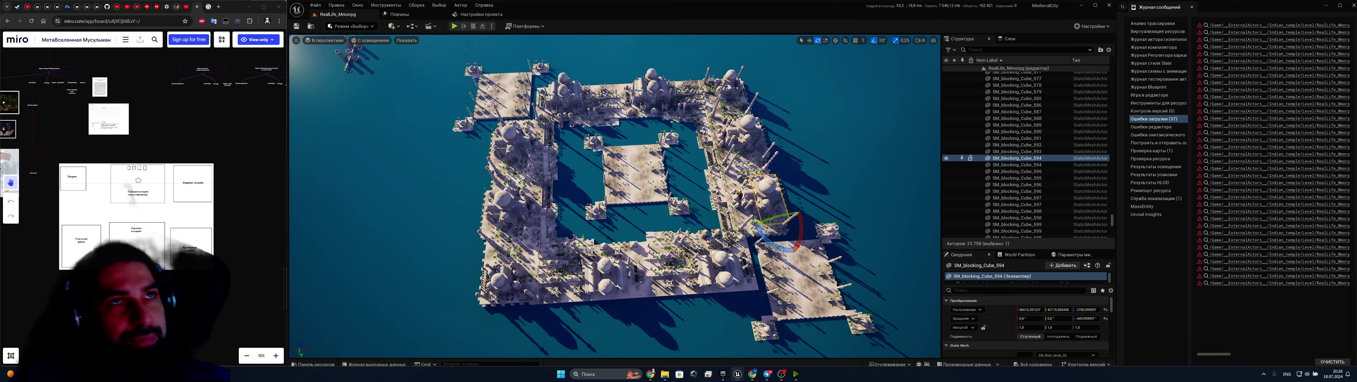
- Select a ground block beside the outer square platform and examine how the platform adjoins the city's corner
click(790, 278)
click(800, 256)
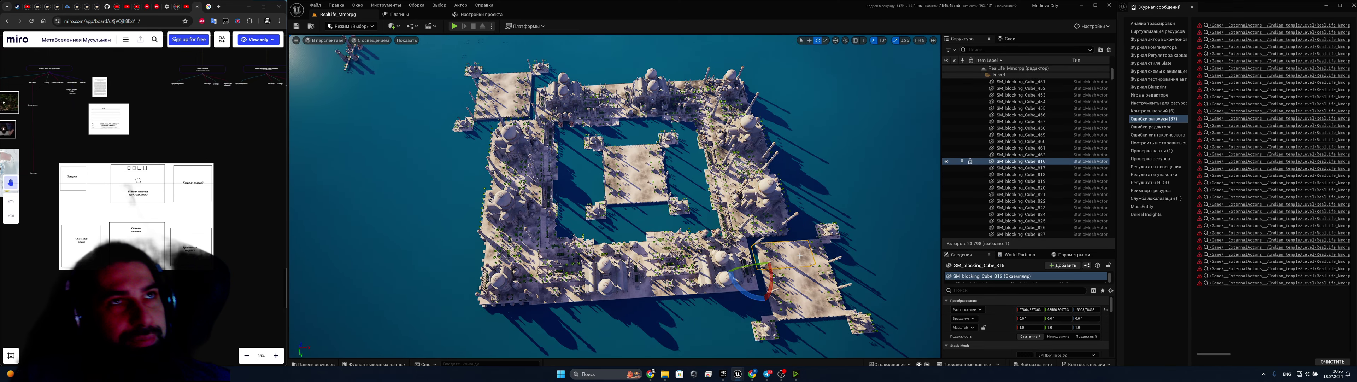
mouse_move(849, 330)
right_down()
mouse_move(796, 331)
mouse_move(856, 330)
right_up()
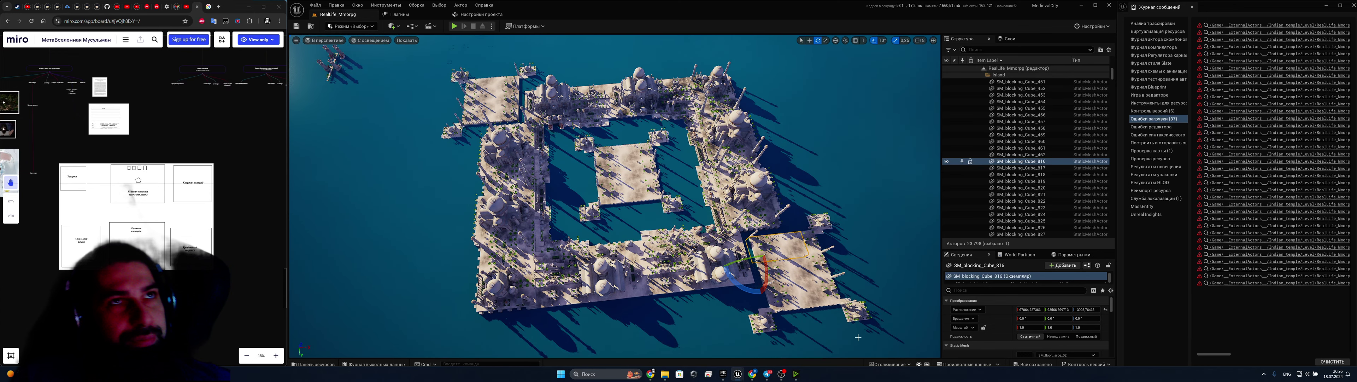
right_drag(856, 339, 856, 371)
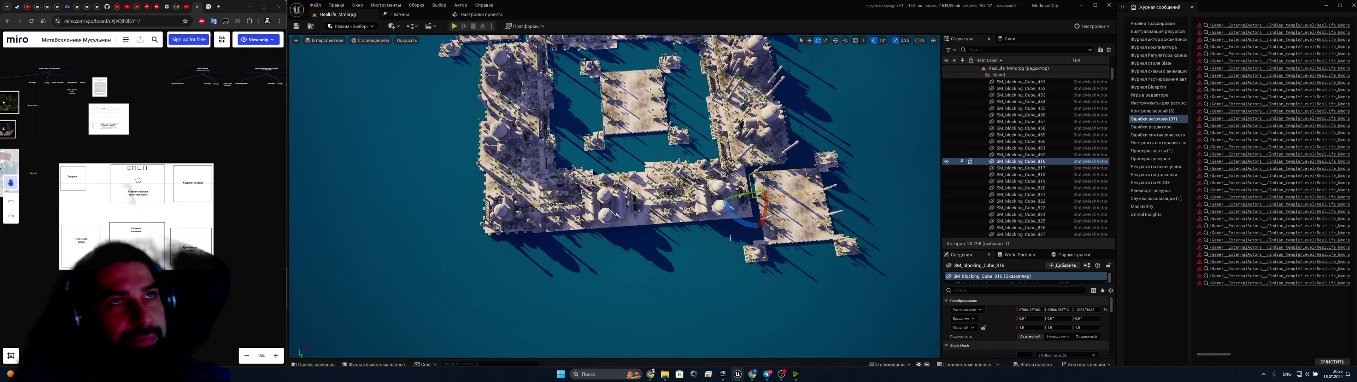
right_drag(731, 238, 717, 236)
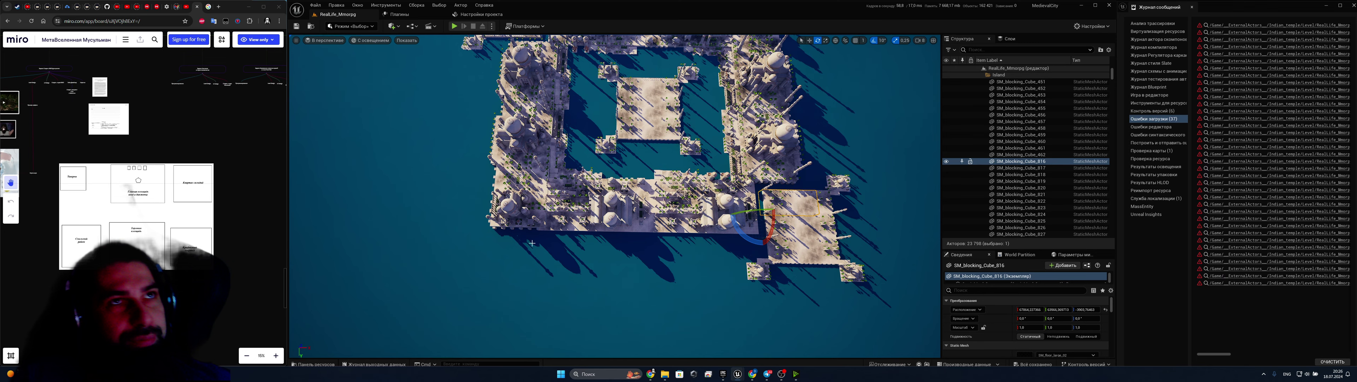
- Select the water plane, clear the selection, and examine the city's outer edge along the open water
click(544, 246)
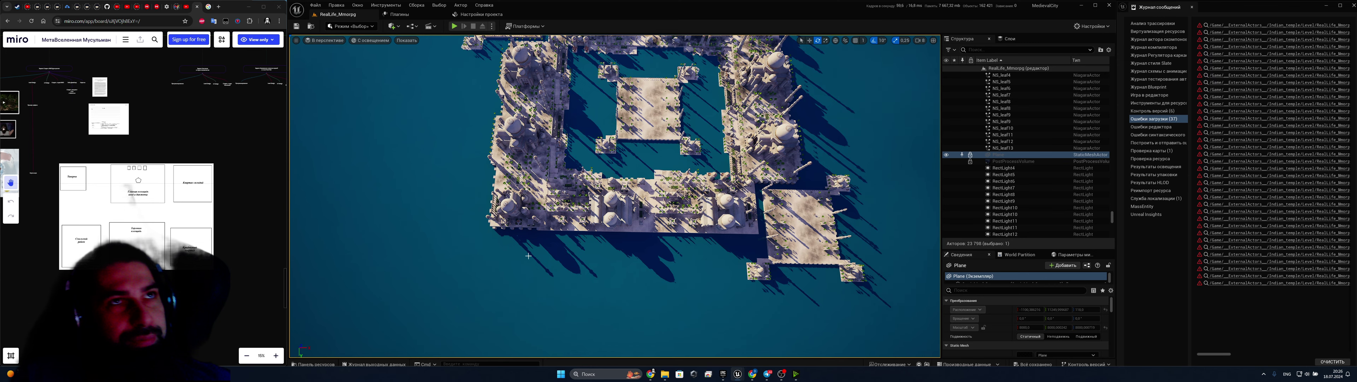
key(Escape)
mouse_move(601, 307)
right_down()
mouse_move(759, 307)
mouse_move(601, 322)
mouse_move(601, 301)
mouse_move(448, 253)
mouse_move(571, 338)
mouse_move(495, 209)
mouse_move(482, 221)
mouse_move(601, 308)
right_up()
right_drag(538, 338, 539, 339)
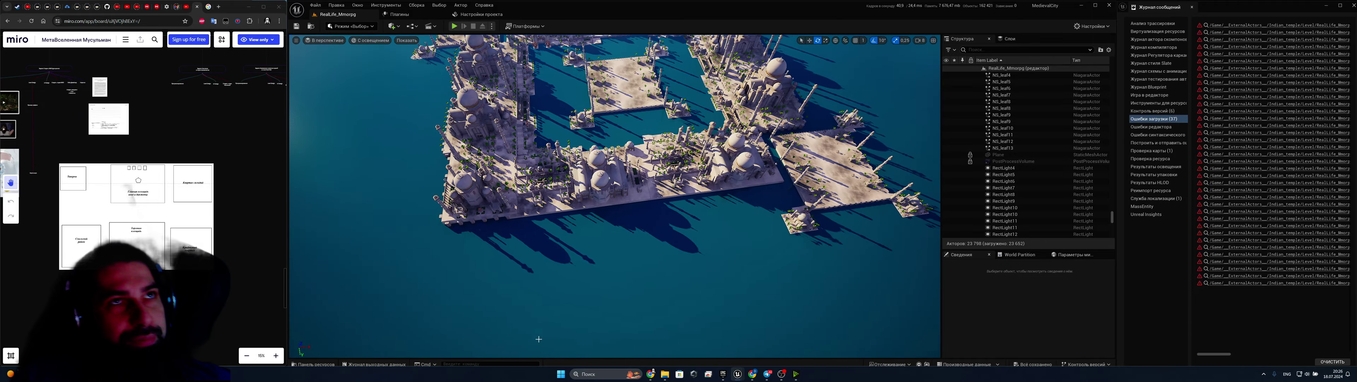
right_drag(541, 308, 541, 307)
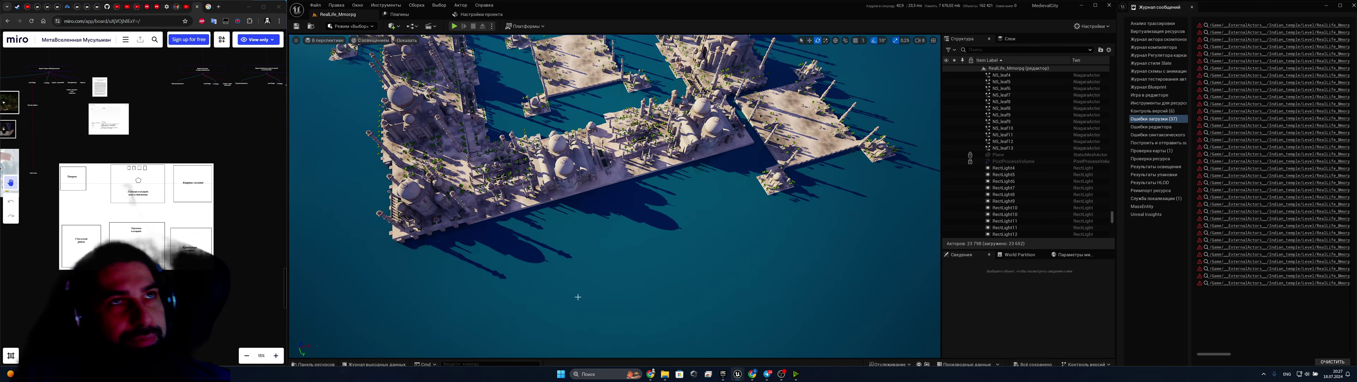
- Select the islet block at the outer platform's corner and look over the full city with its surrounding platforms
click(822, 176)
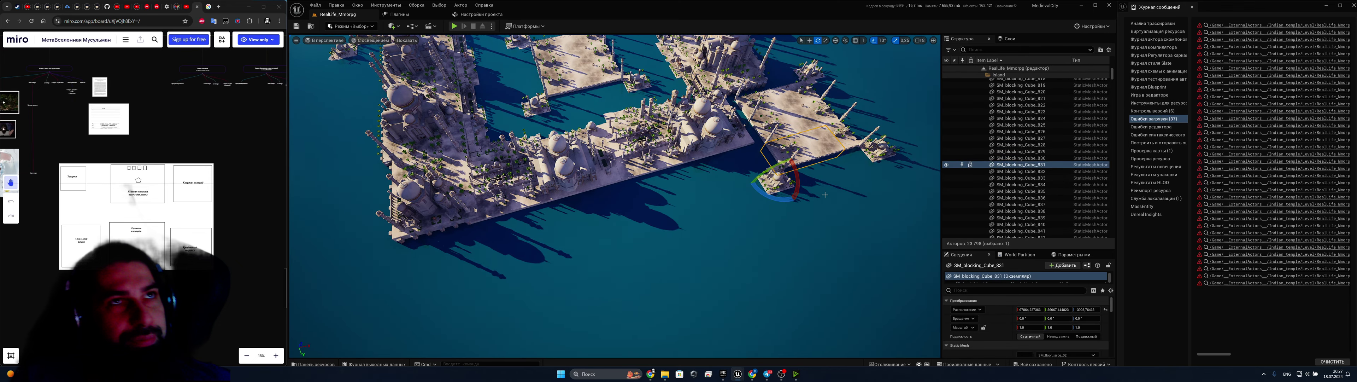
right_drag(705, 285, 706, 284)
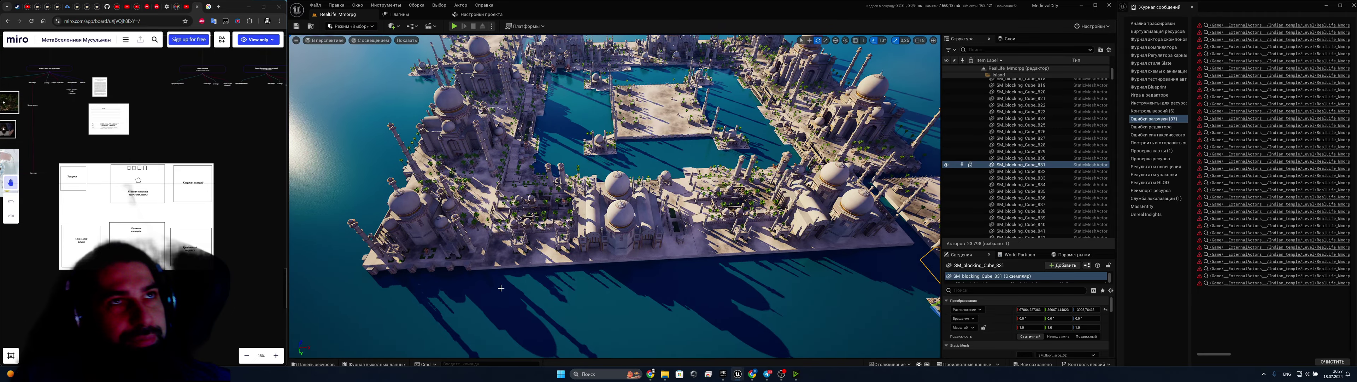
right_drag(501, 289, 501, 289)
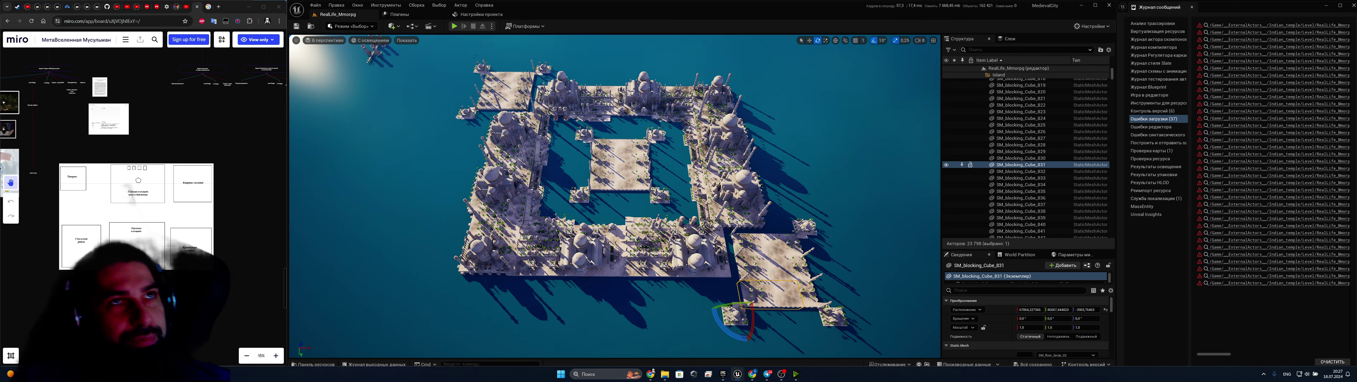
- Switch to the Unreal Editor window of the RealLife project with the Village level
key(alt+Tab)
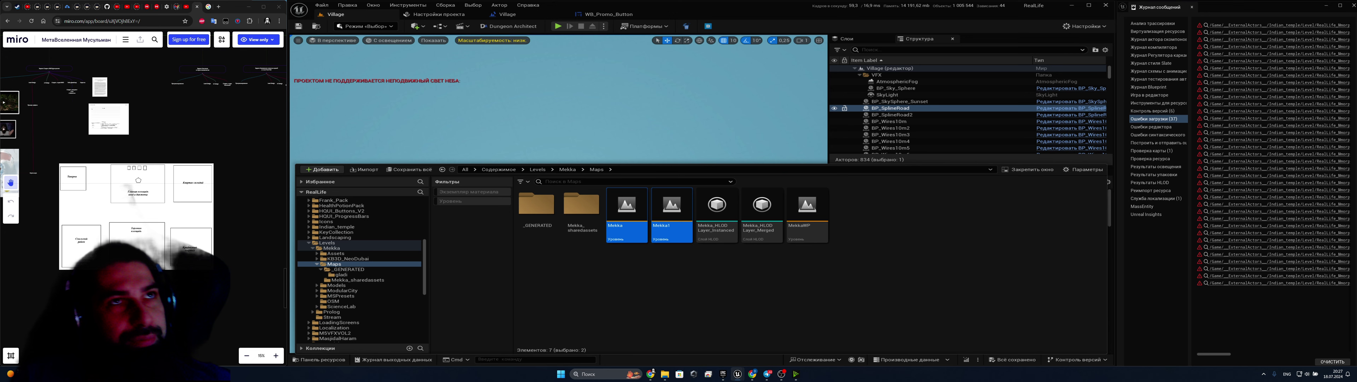